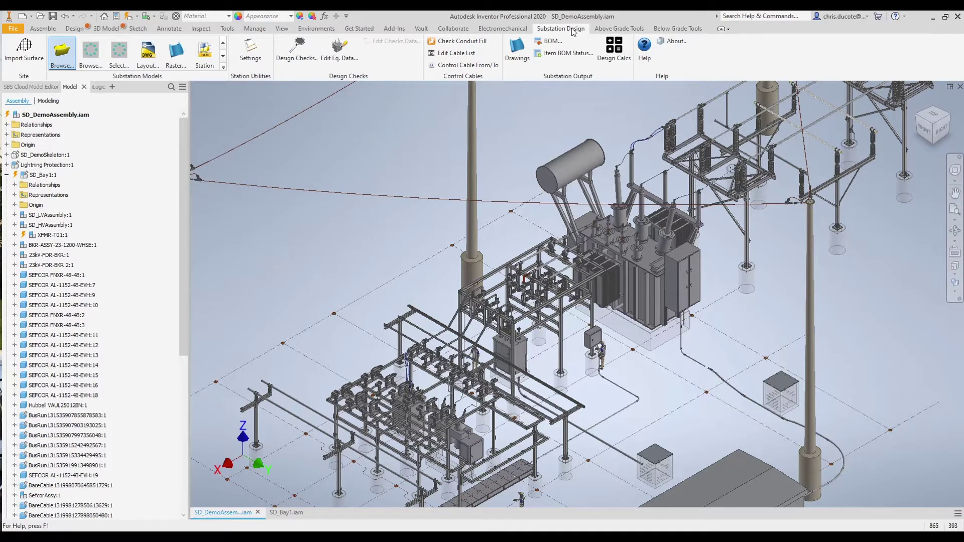
Step: Browse the Above Grade Tools and Below Grade Tools tabs, then return to Substation Design
click(619, 29)
click(670, 29)
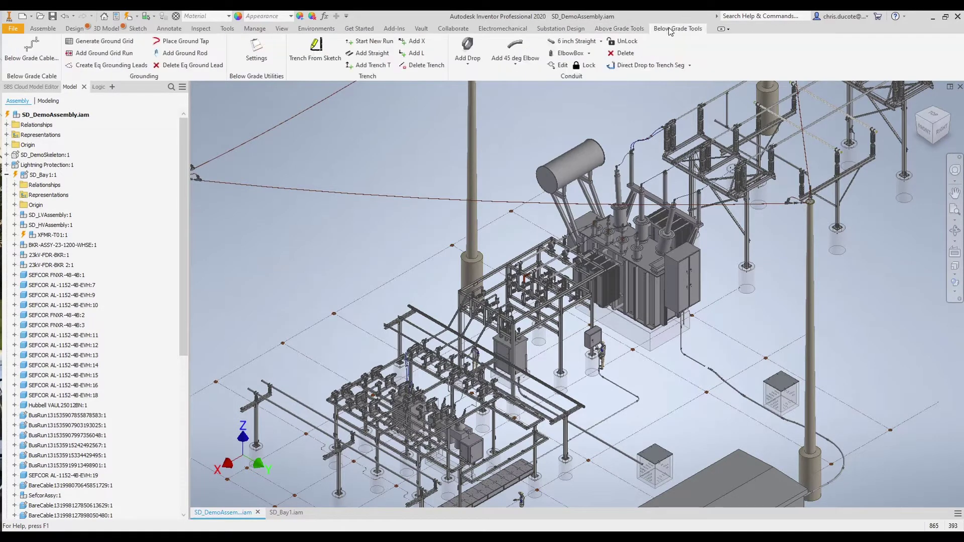
click(552, 29)
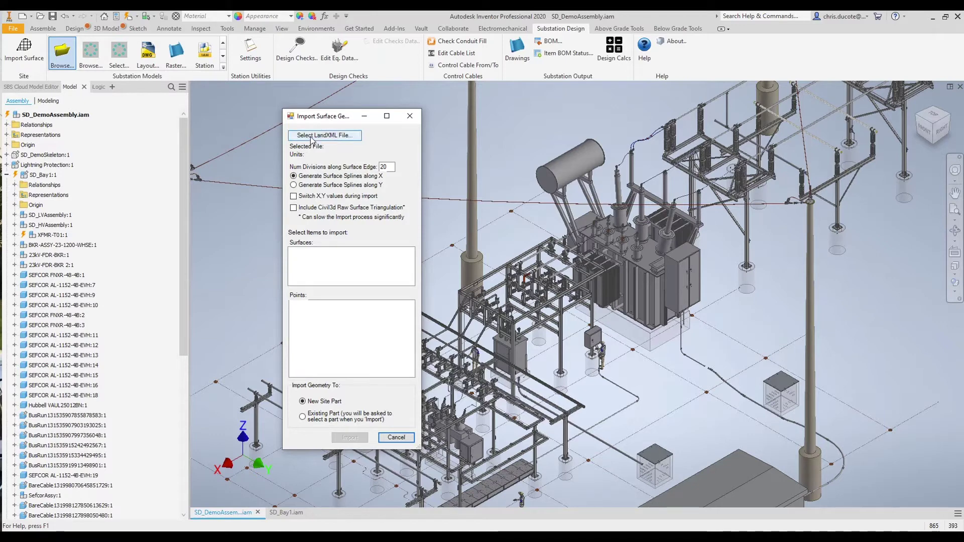
Step: Close the Import Surface dialog, then open and dismiss the substation model file browser without choosing a file
click(409, 117)
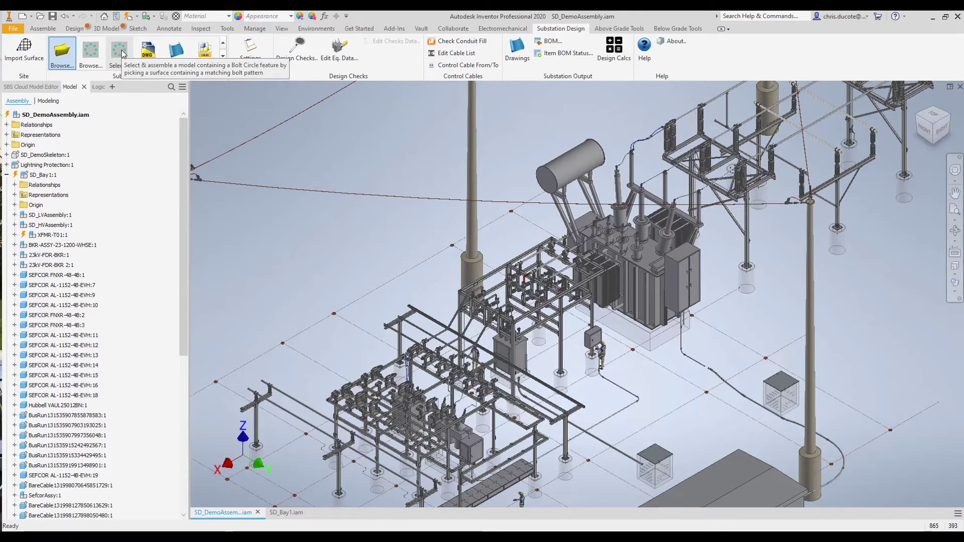
click(92, 57)
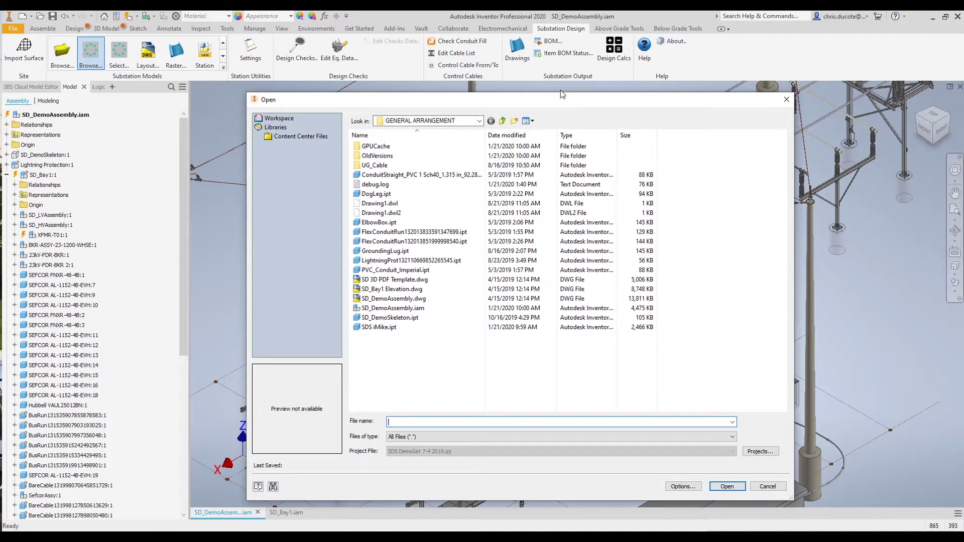
click(786, 99)
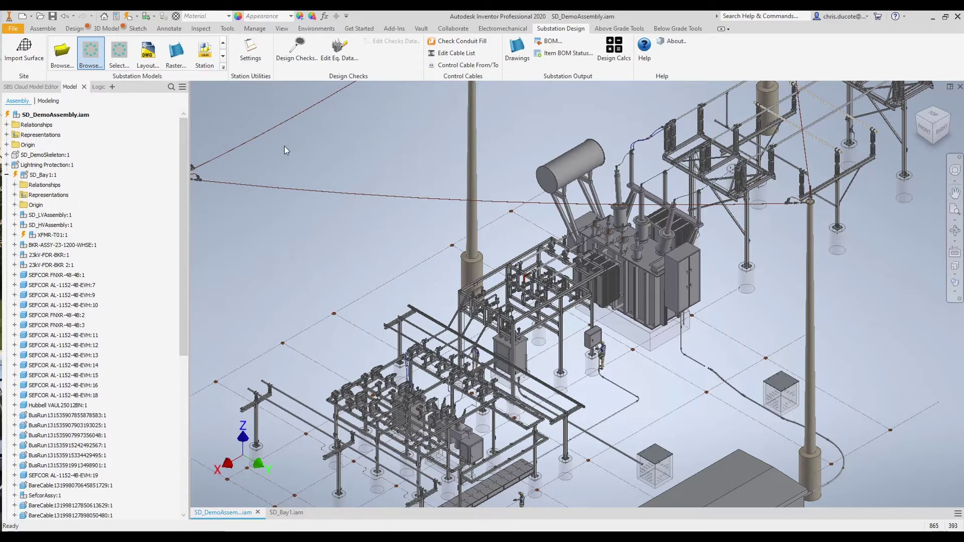
Step: In Substation Design Suite settings, keep BOM length unit as Feet and view the Default Folders tab
click(250, 50)
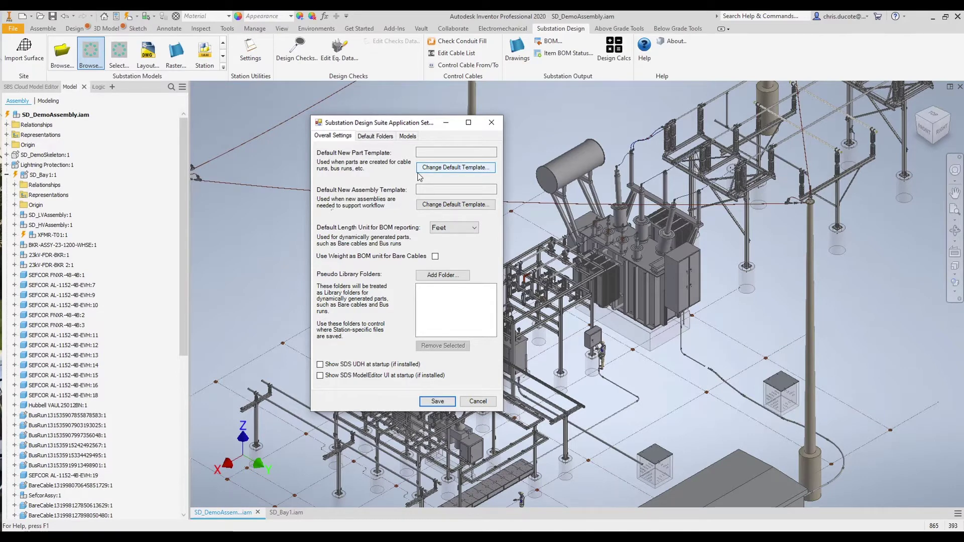
click(444, 228)
click(398, 231)
click(362, 137)
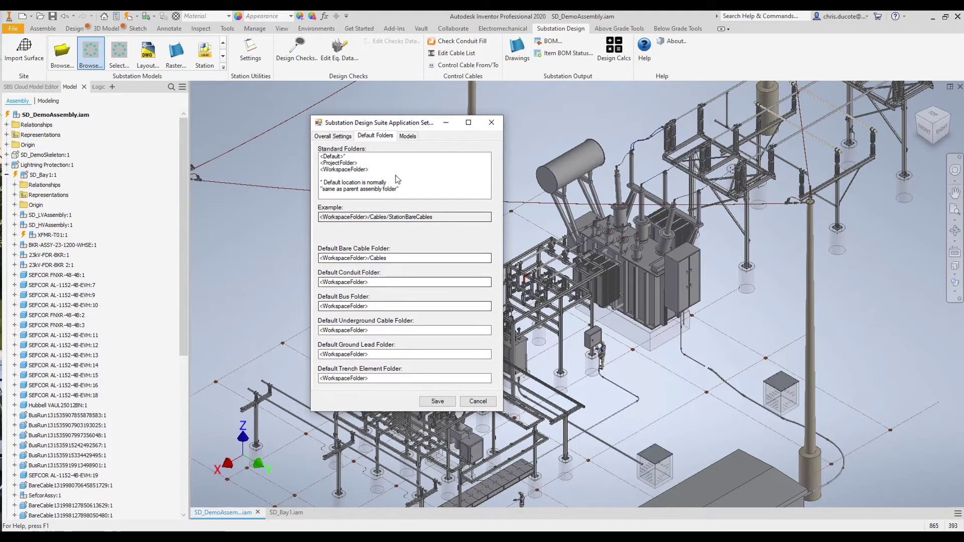
Step: Review the Models tab's generated part Prefix field, then close the settings dialog unchanged
click(409, 136)
click(449, 152)
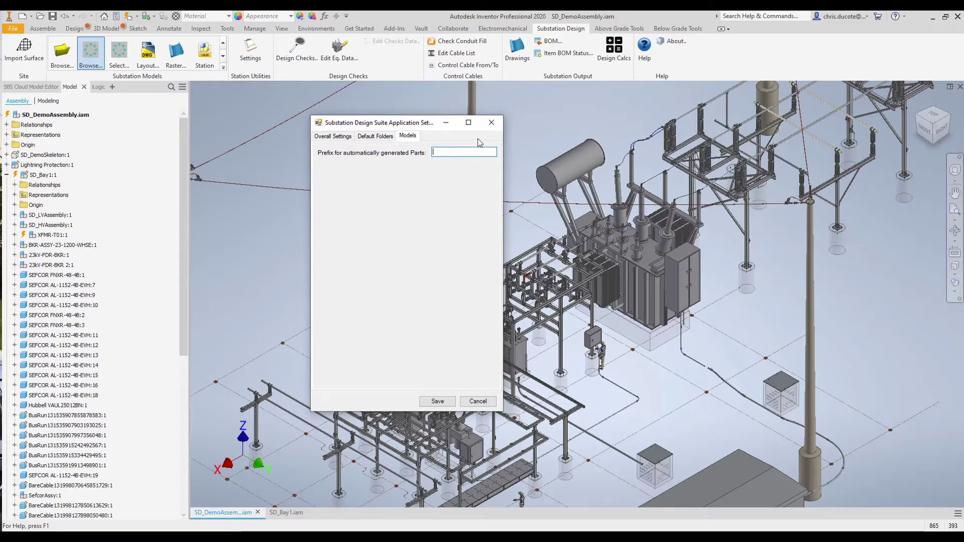
click(491, 123)
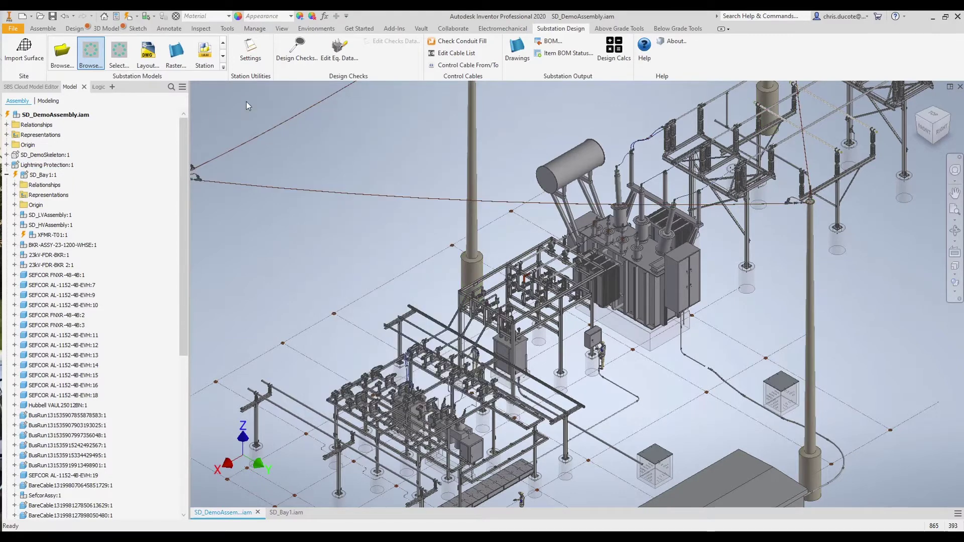
Step: Enlarge the Design Checks window, review its Inputs, Design Checks and Results tabs, then close it
click(297, 50)
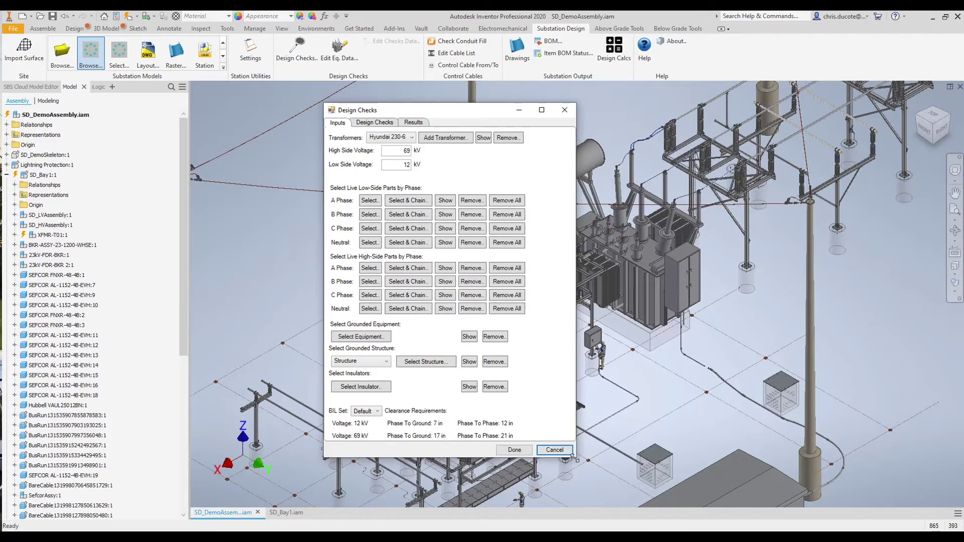
drag(575, 457, 613, 494)
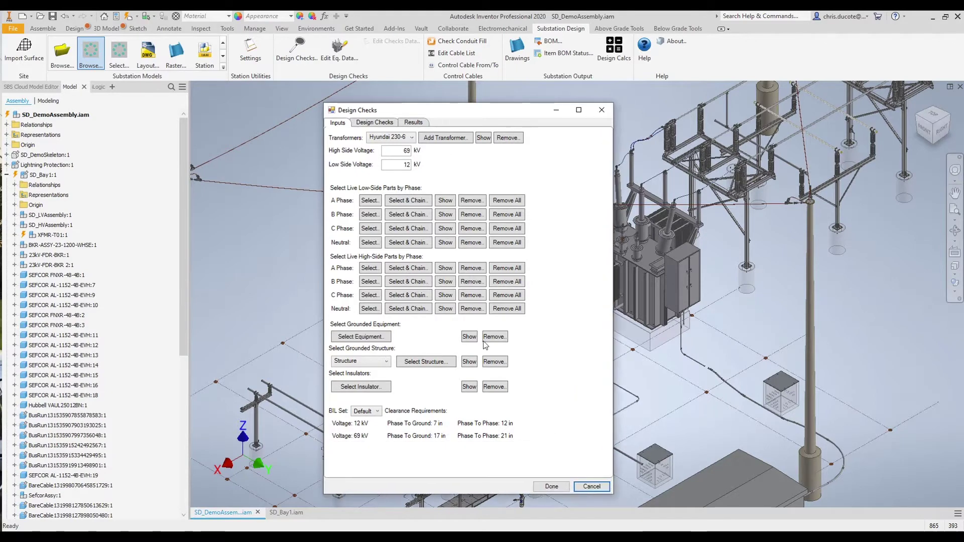
click(375, 124)
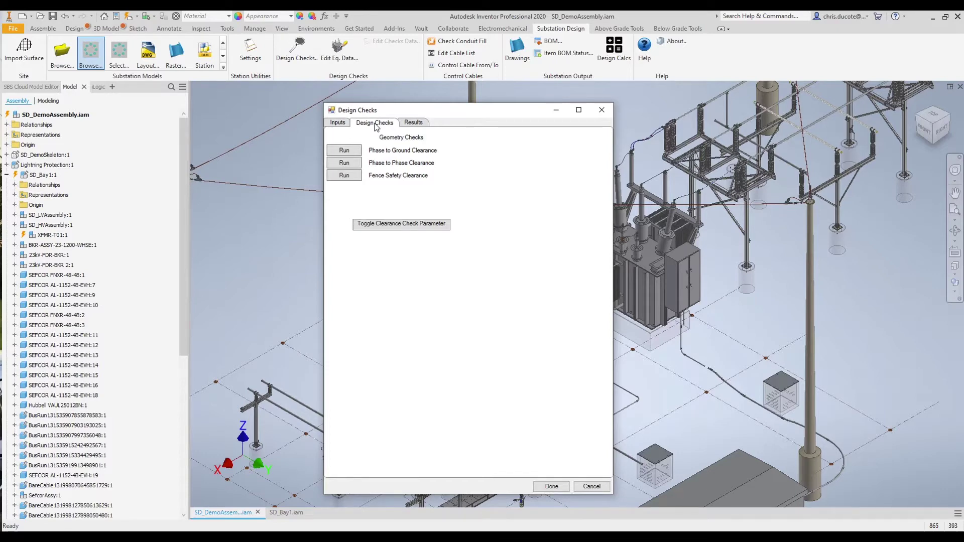
click(337, 124)
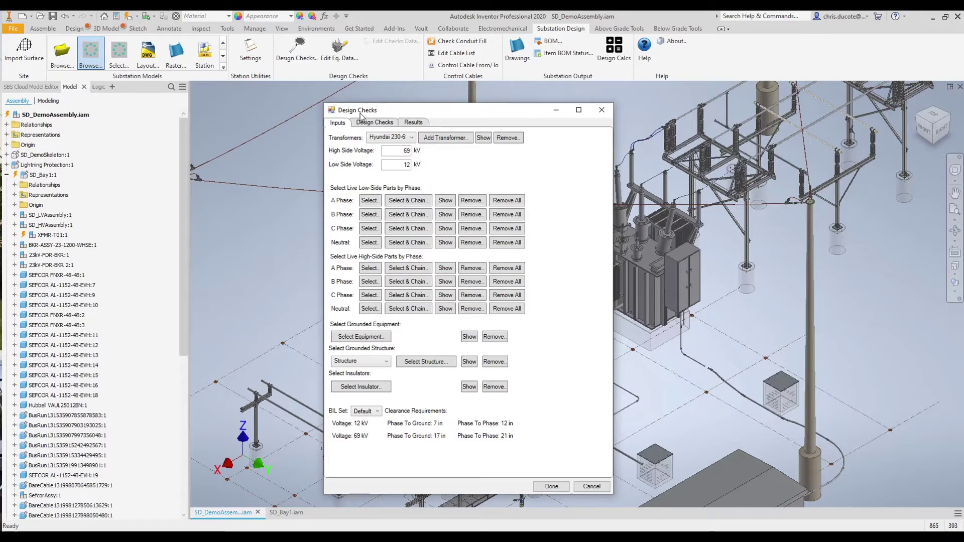
click(370, 124)
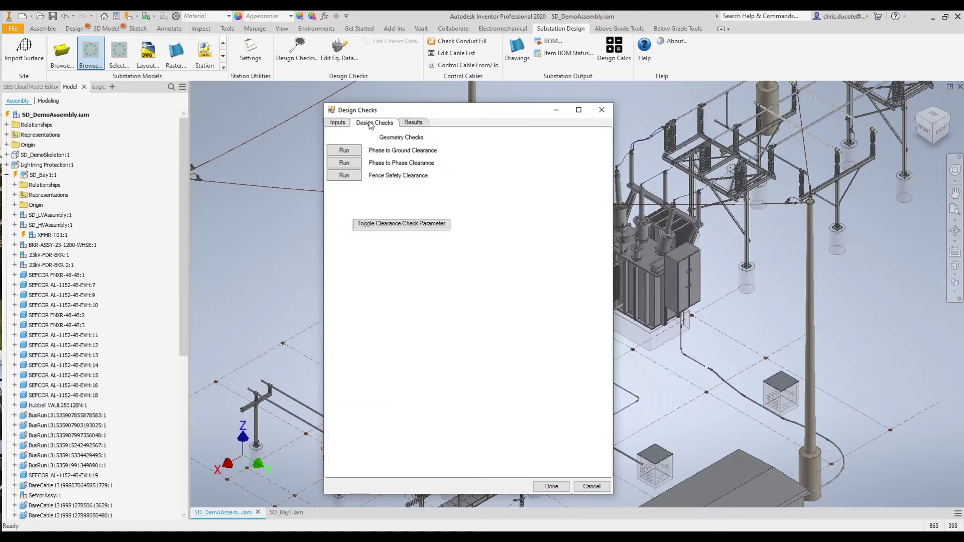
click(413, 124)
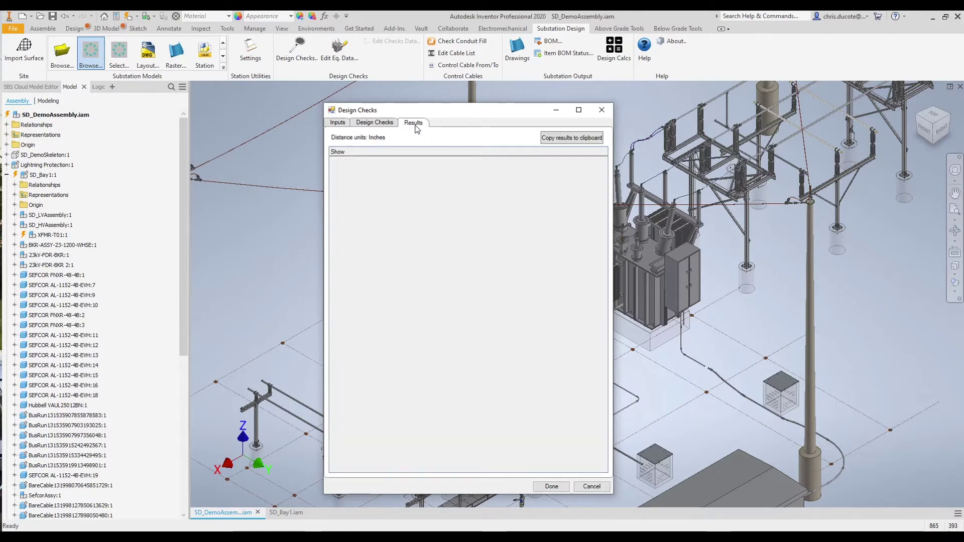
click(601, 109)
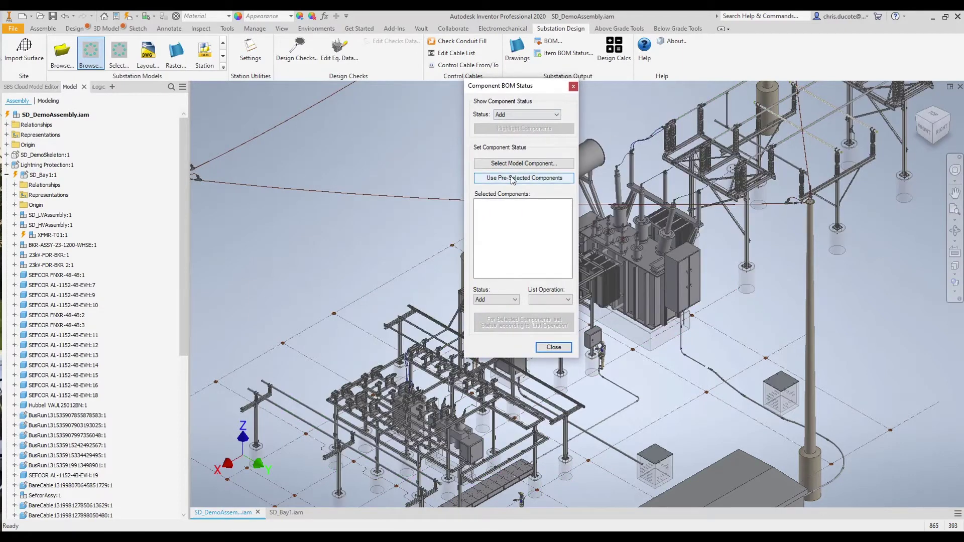
Step: Leave component BOM status at Add, close that window, and launch the online design calculators
click(548, 116)
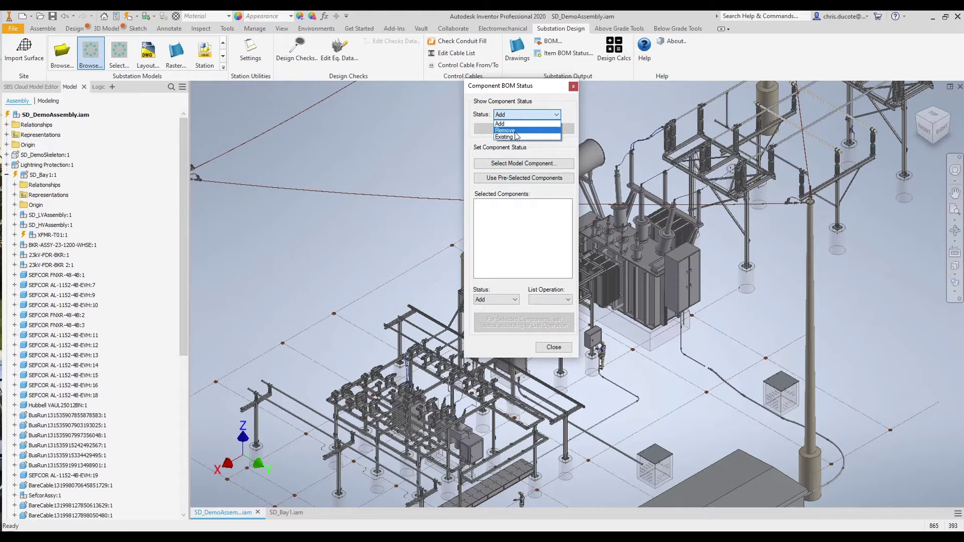
click(522, 86)
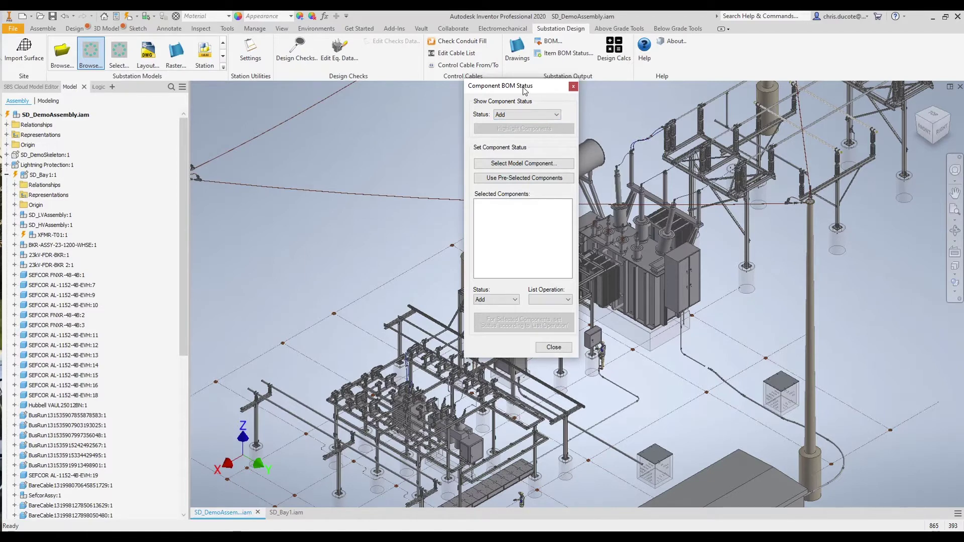
click(574, 87)
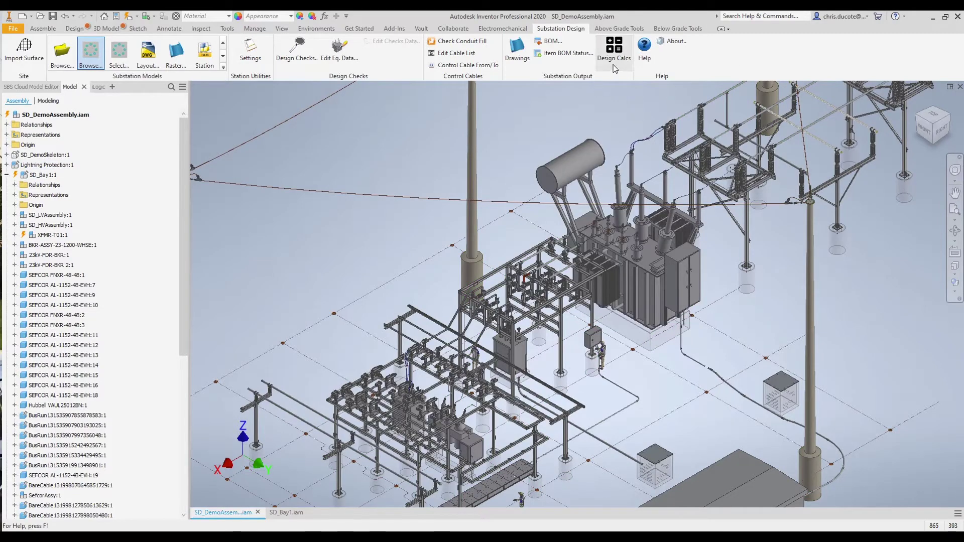
click(610, 47)
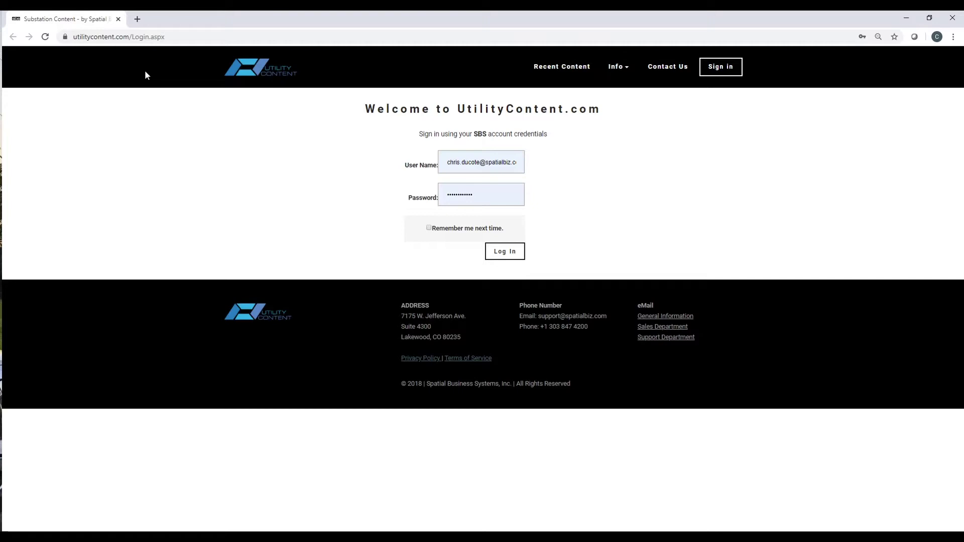
Step: Sign in to UtilityContent.com, open its Calculators page, then minimize the browser back to Inventor
click(508, 257)
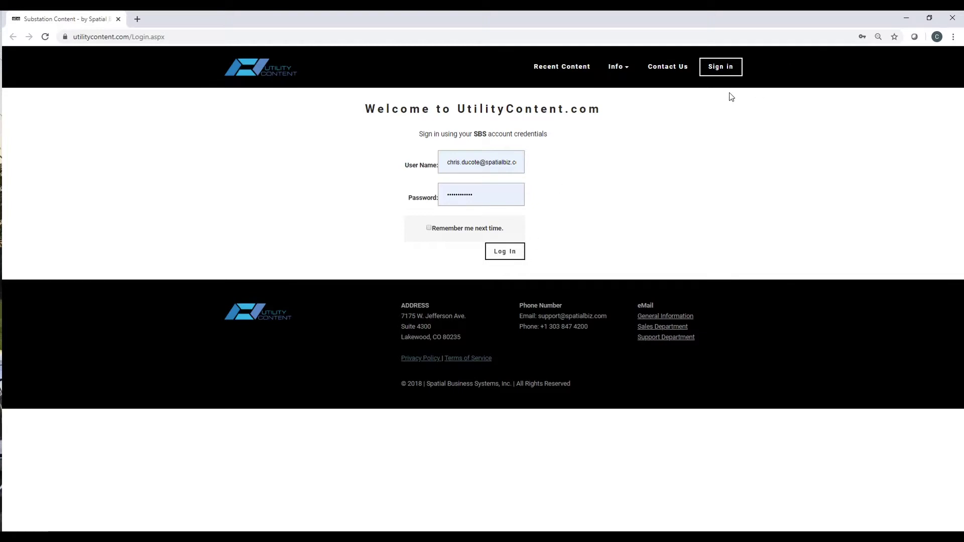
click(506, 251)
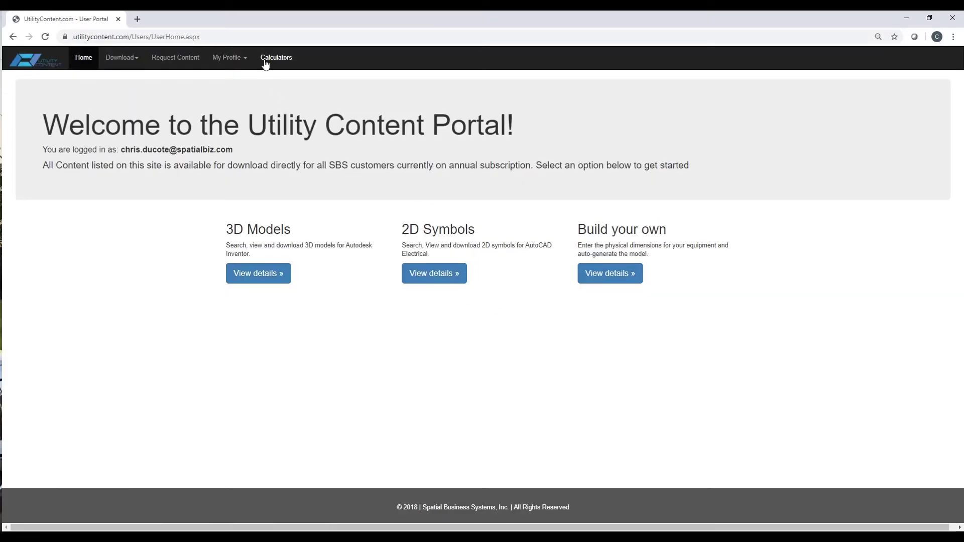
click(265, 60)
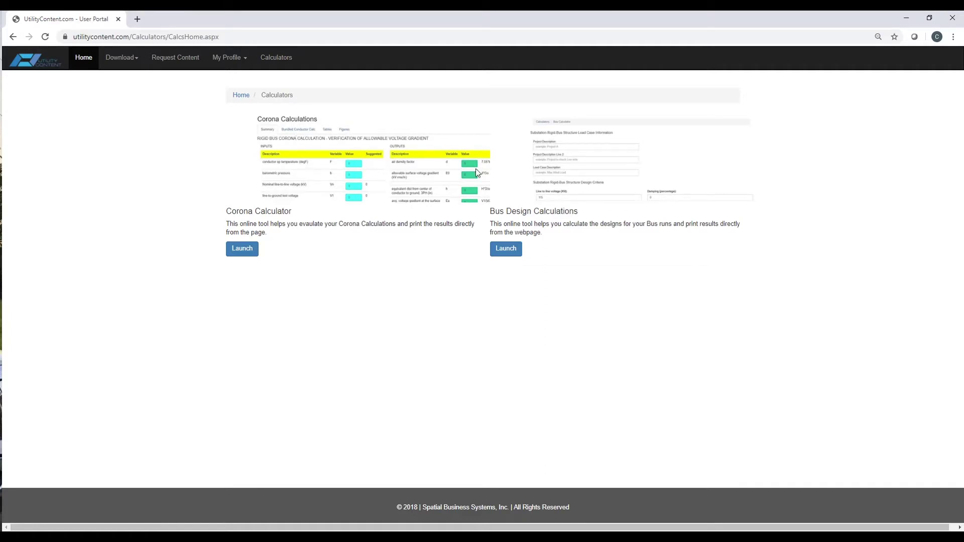
click(905, 19)
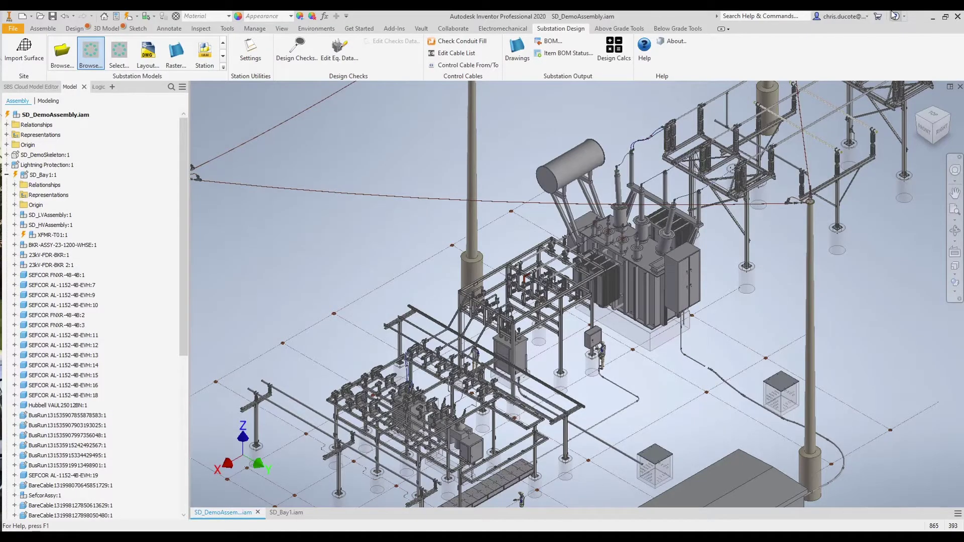
Step: On Above Grade Tools, review terminal and bare cable fitting types, closing the fitting file browser unused
click(619, 29)
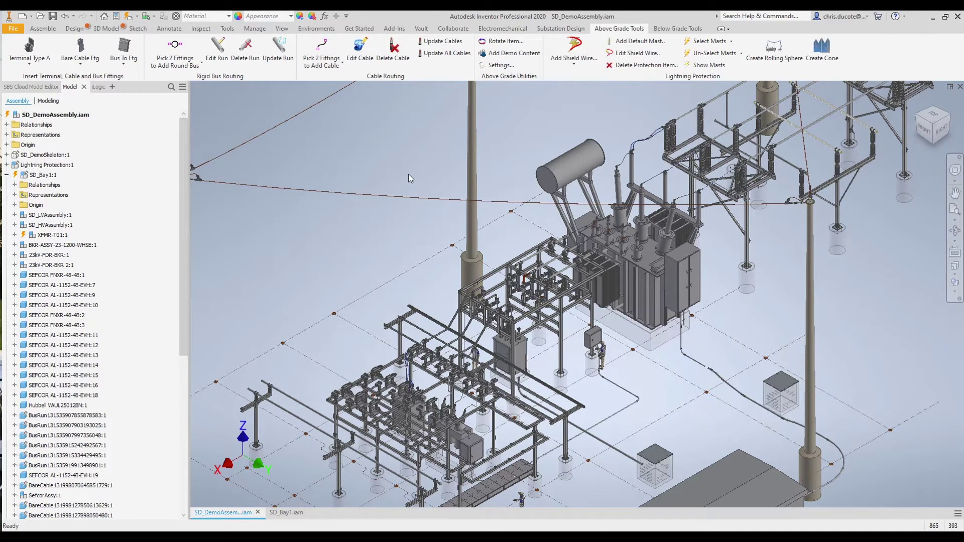
click(32, 71)
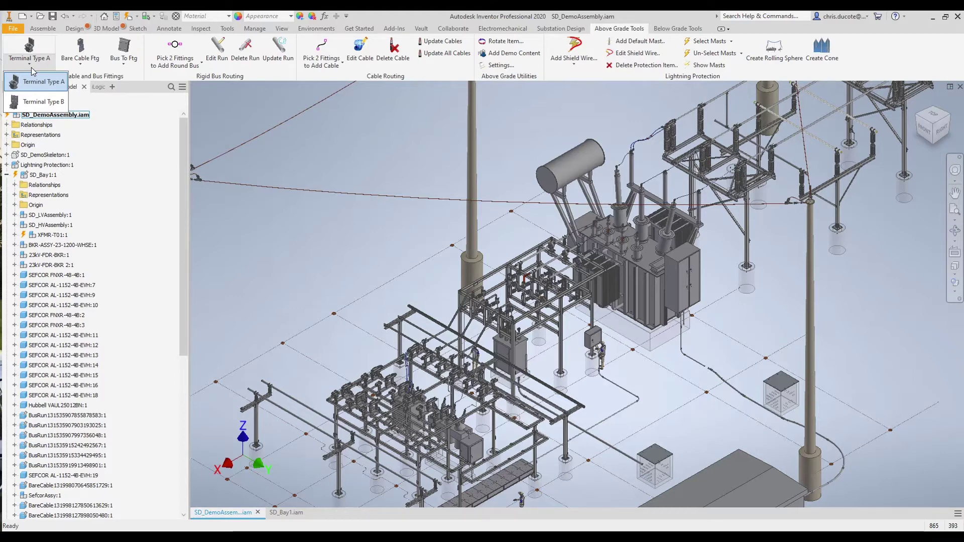
click(82, 66)
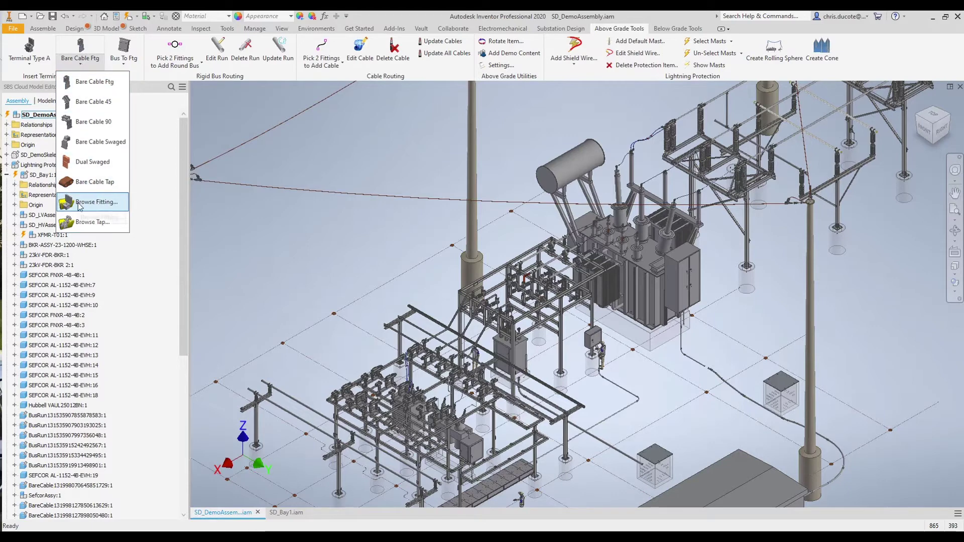
click(97, 201)
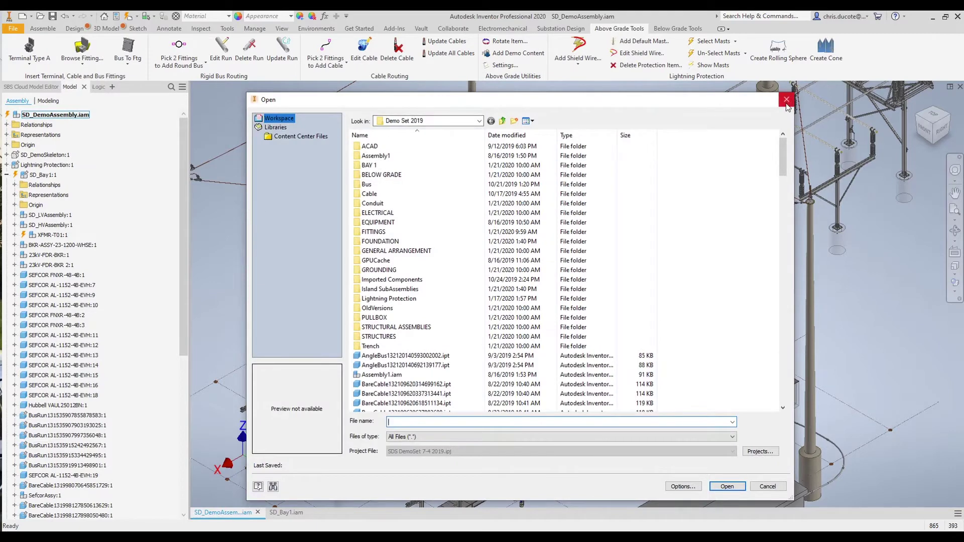
click(786, 101)
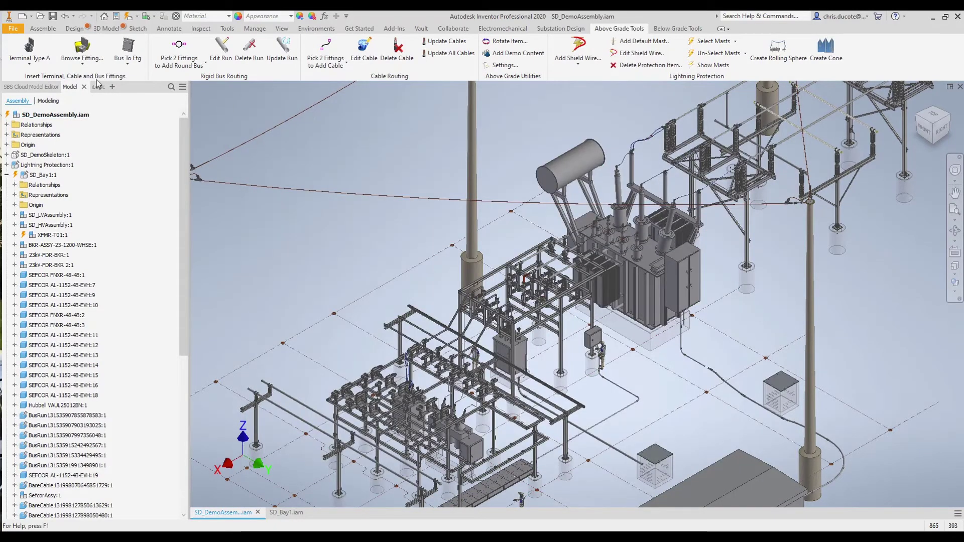
Step: Review the Bus To Ftg options and the round bus adding options
click(128, 60)
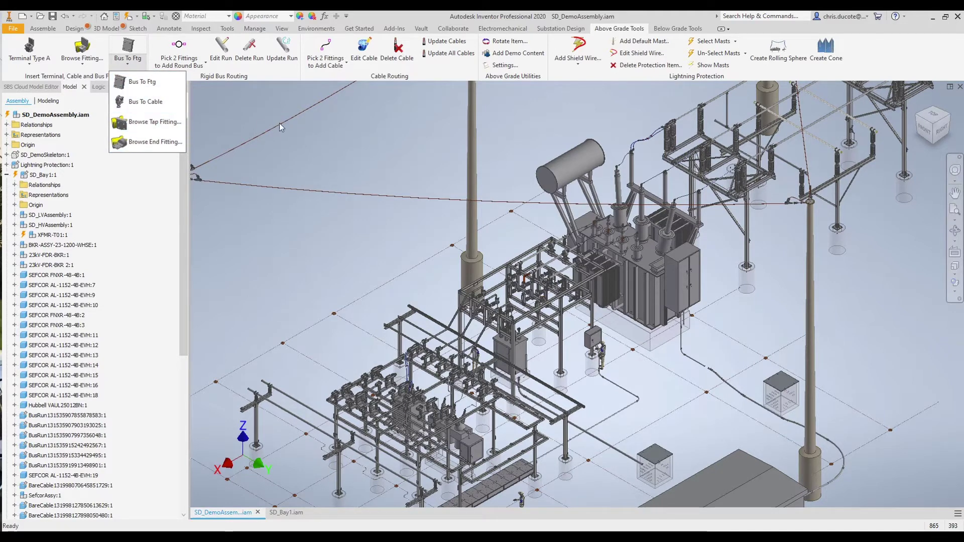
click(325, 151)
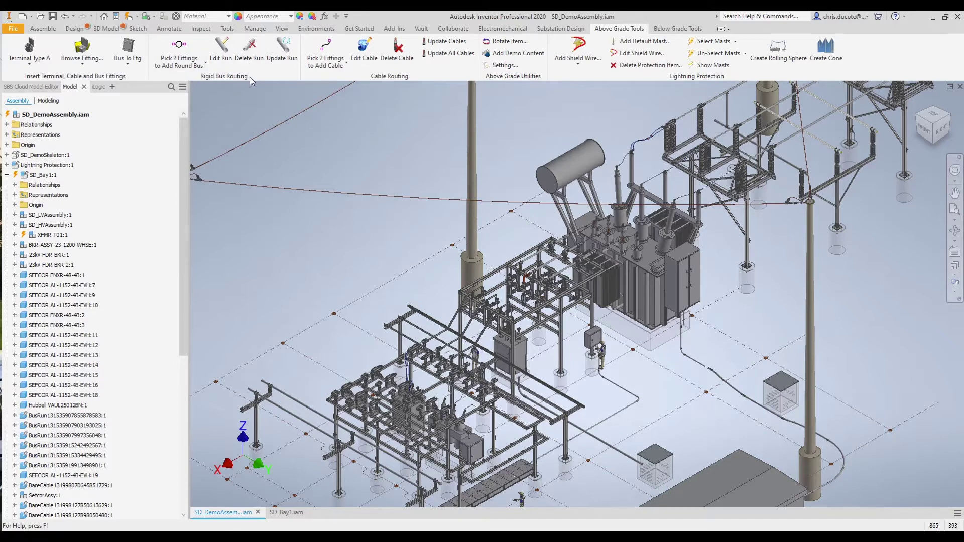
click(200, 65)
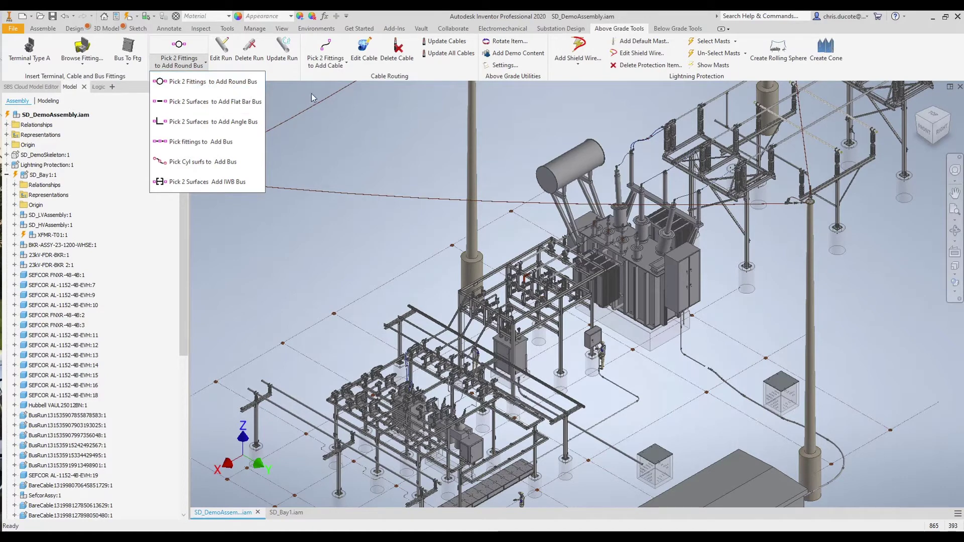
Step: Review the cable and bus creation dropdown options under Pick 2 Fittings
click(329, 66)
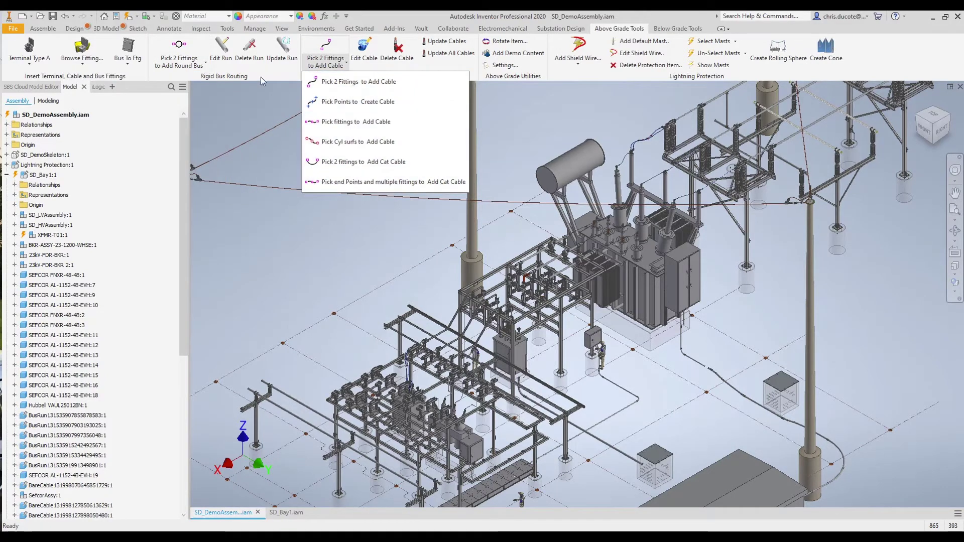
click(200, 65)
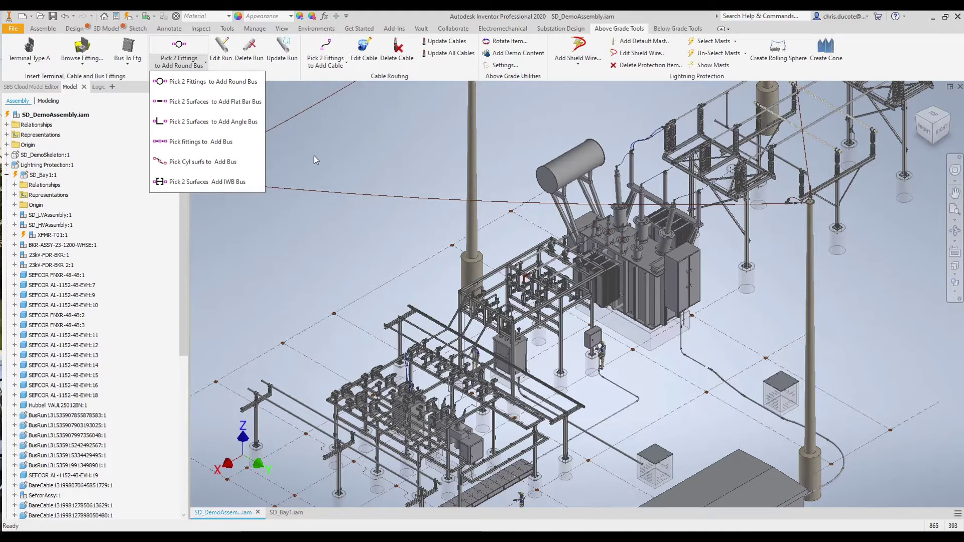
click(328, 170)
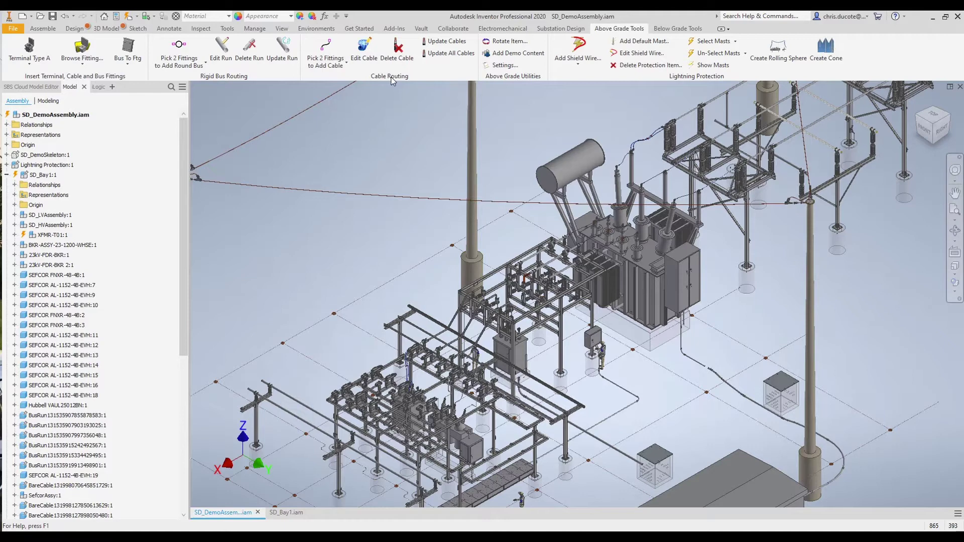
click(346, 62)
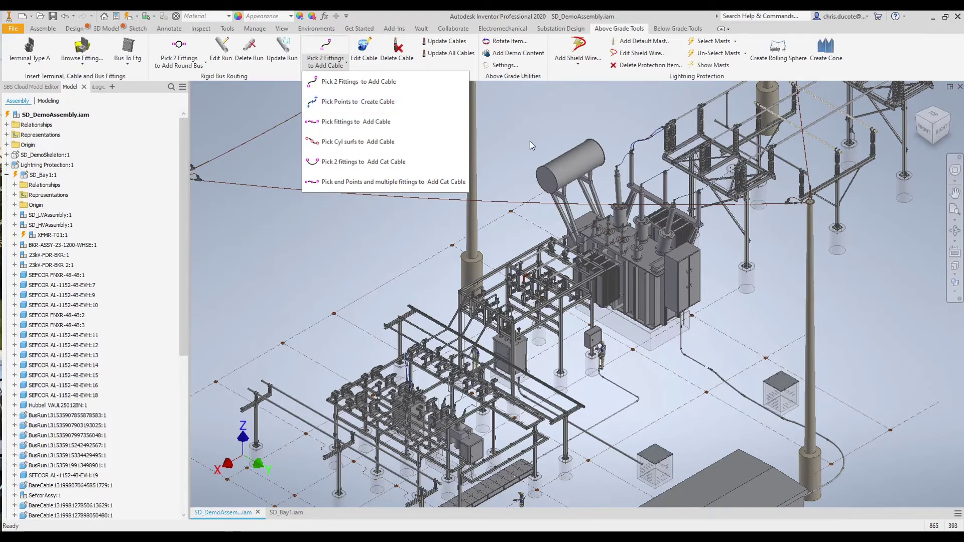
click(511, 123)
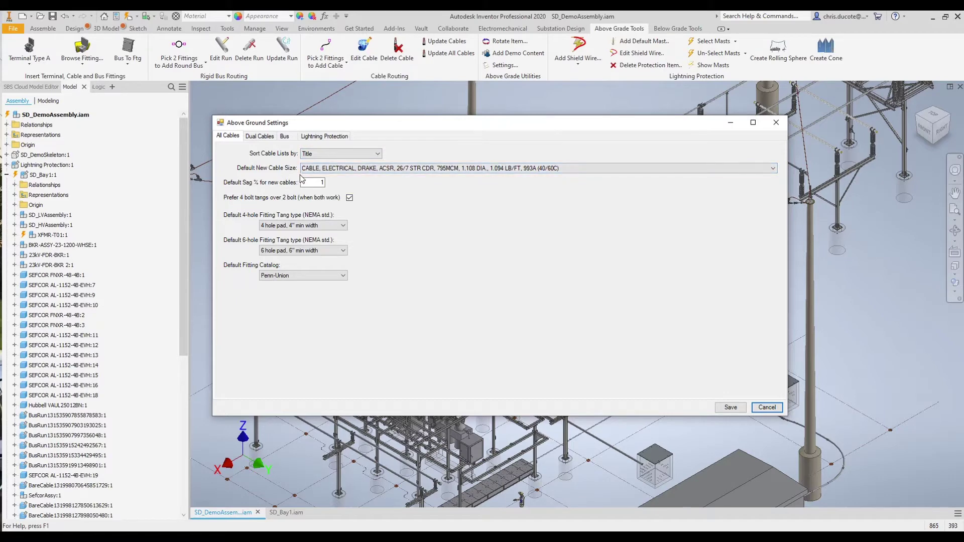
Step: Keep DRAKE as the default cable size and view the Dual Cables spacer settings
click(351, 169)
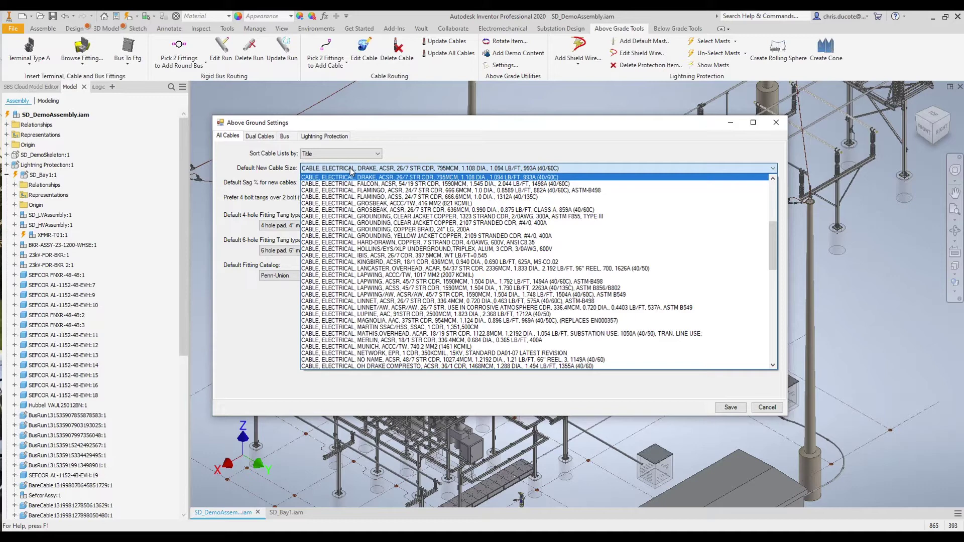
click(254, 186)
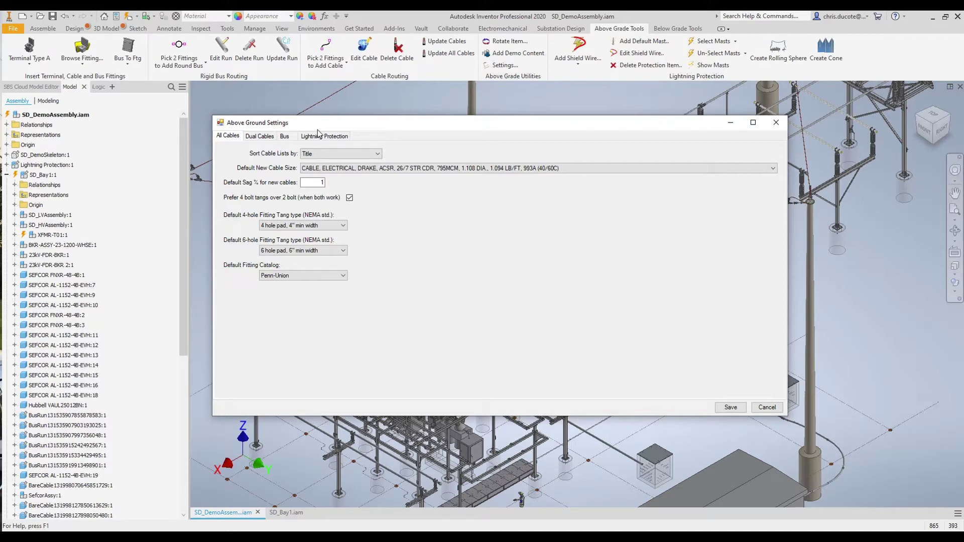
click(258, 138)
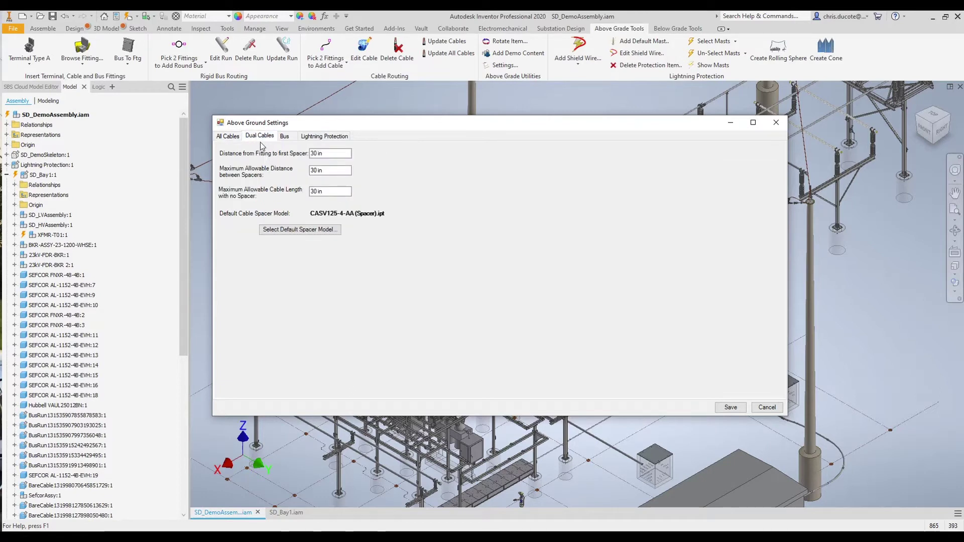
Step: Keep AL 4" Sch 40 Round Bus and <None> damping cable, review Lightning Protection, then cancel
click(287, 142)
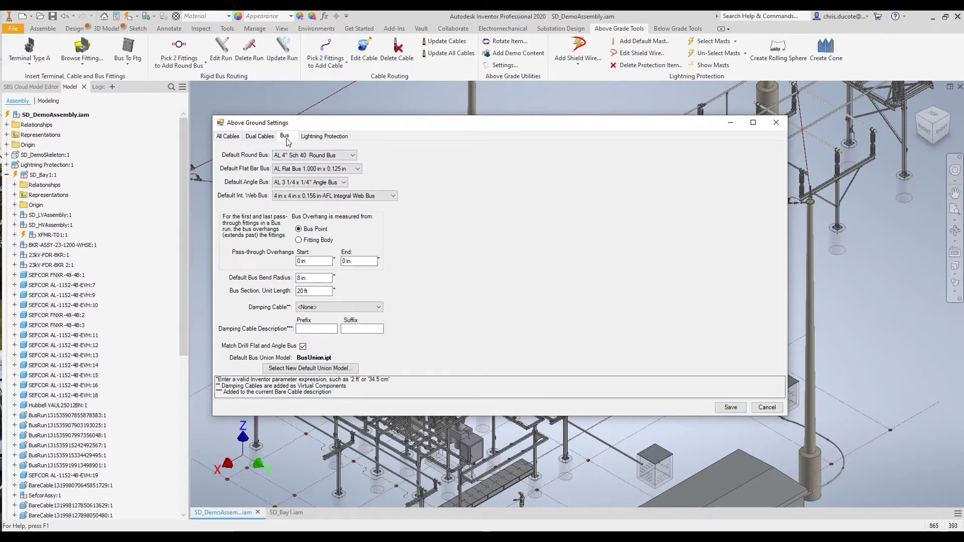
click(296, 158)
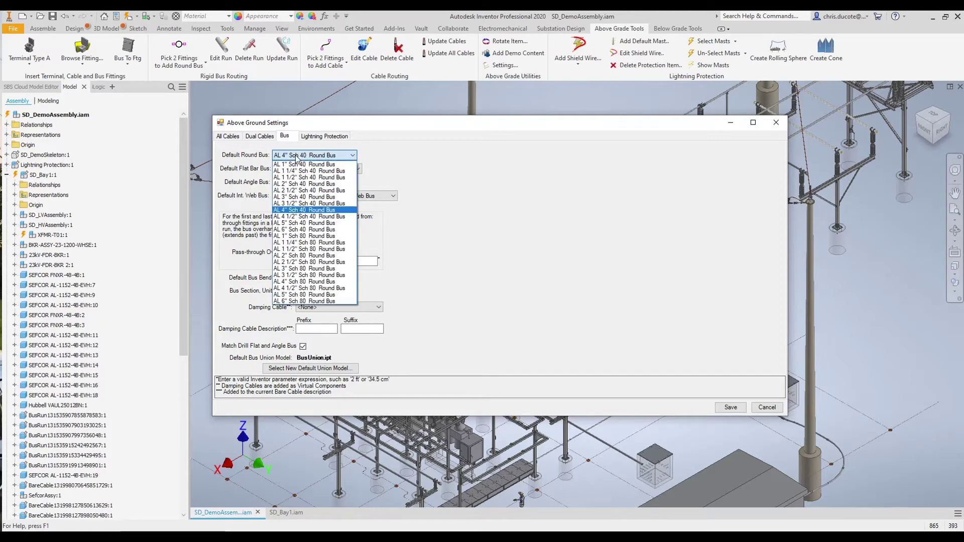
click(296, 158)
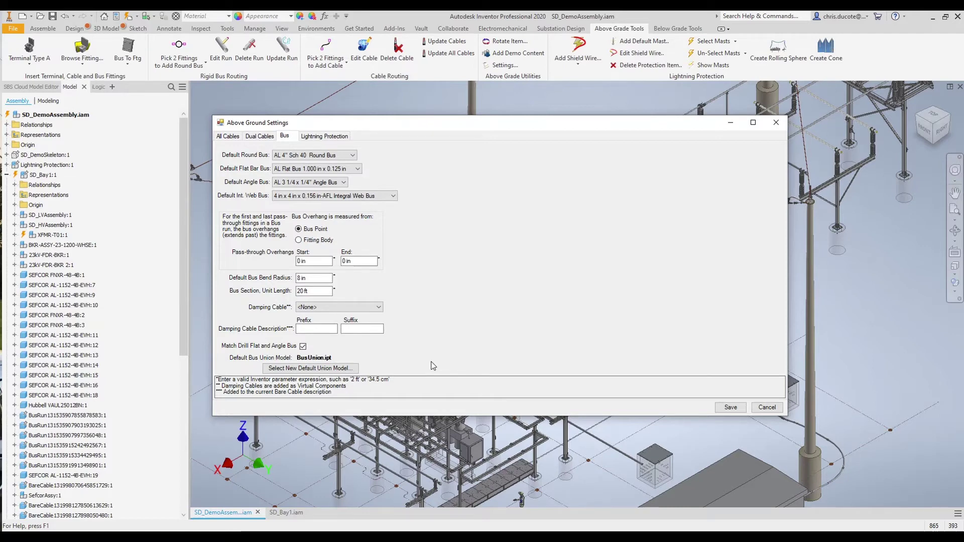
click(351, 307)
click(422, 336)
click(329, 136)
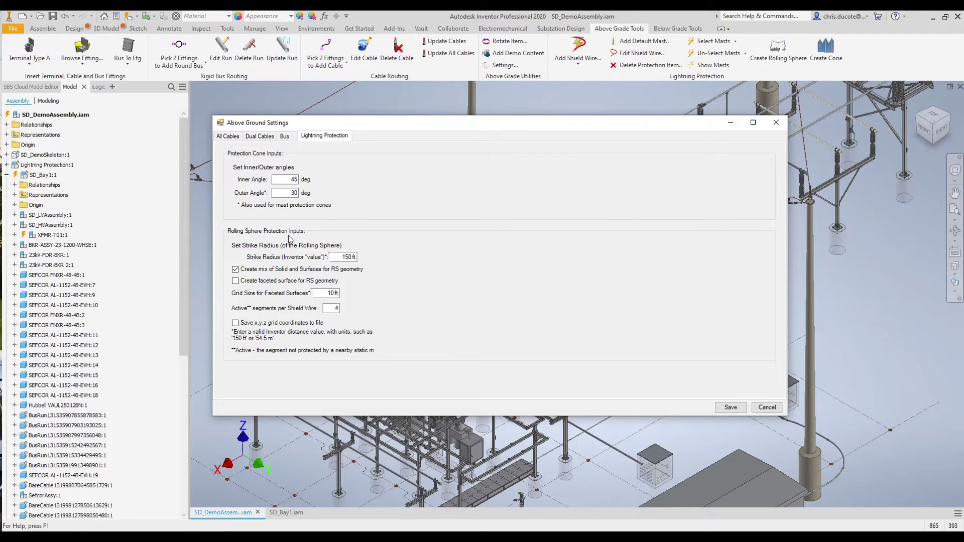
click(766, 408)
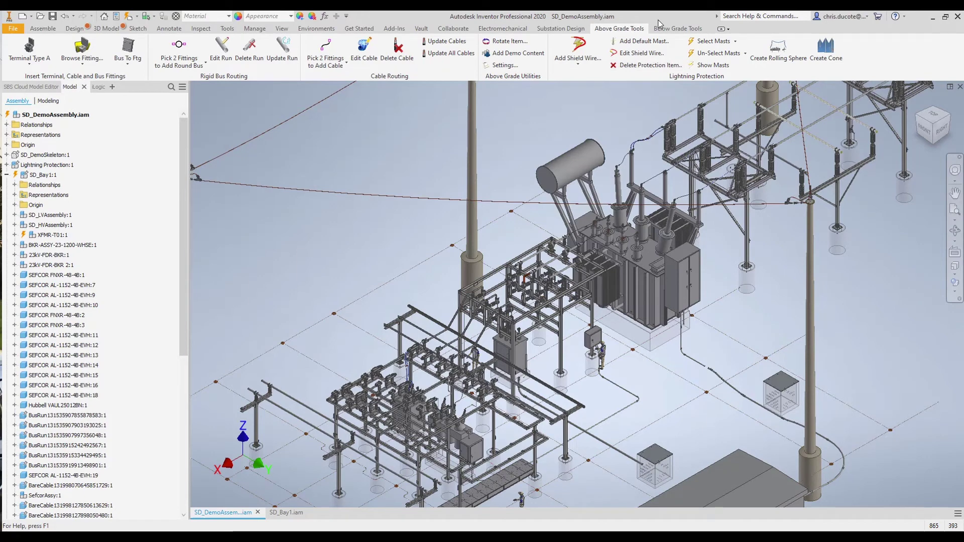
Step: Highlight the lightning protection masts and shield wires, and review the shield wire and cone options
click(713, 65)
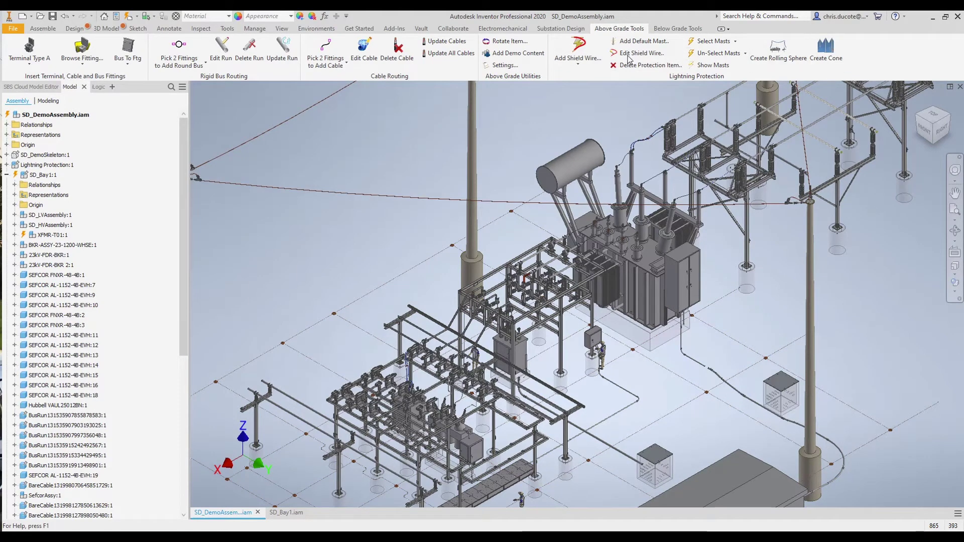
click(576, 66)
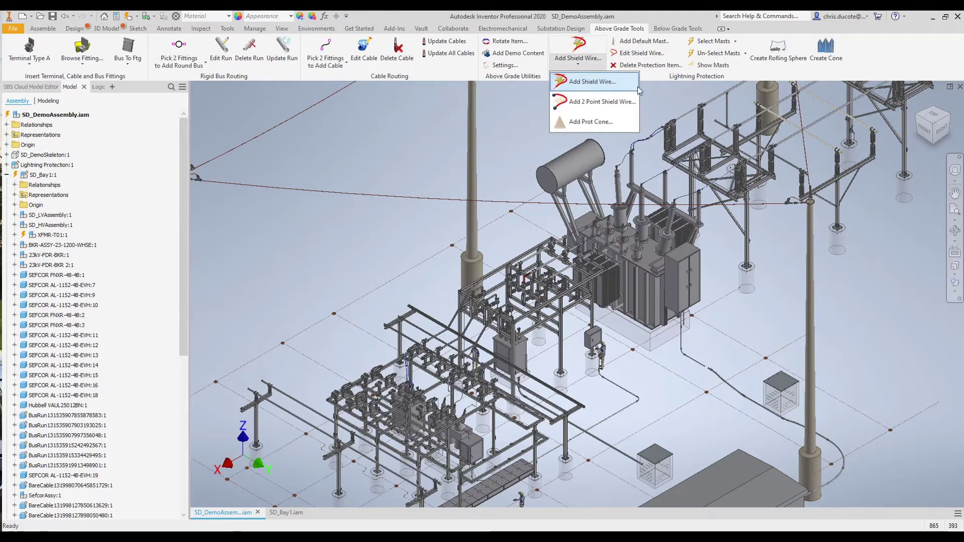
click(664, 91)
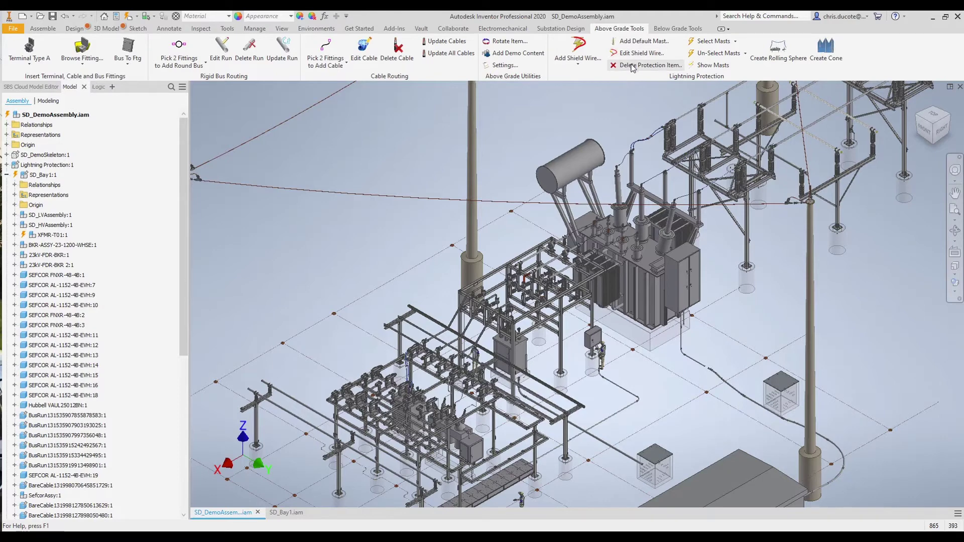
Step: Review the Select Masts and Un-Select Masts lists, show the masts, then bring up Below Grade Tools
click(735, 41)
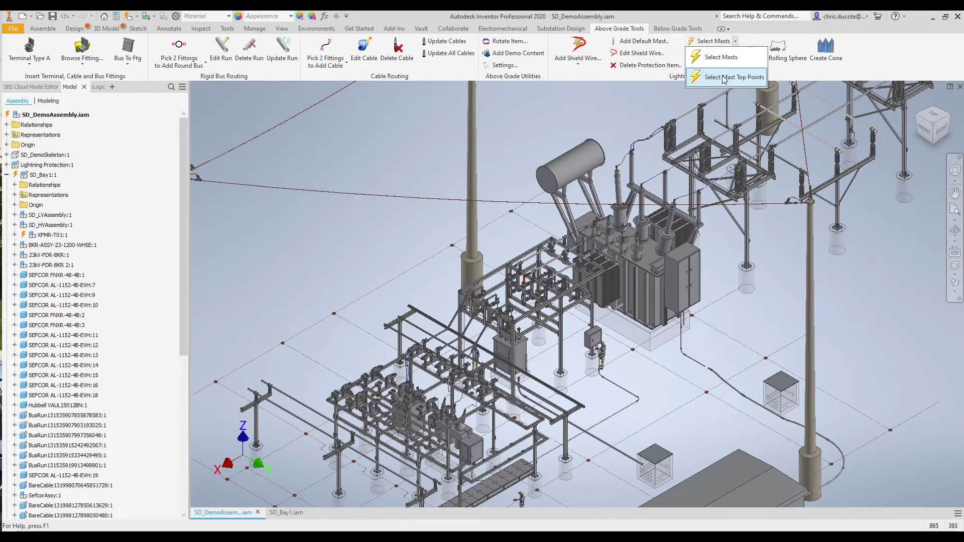
click(745, 54)
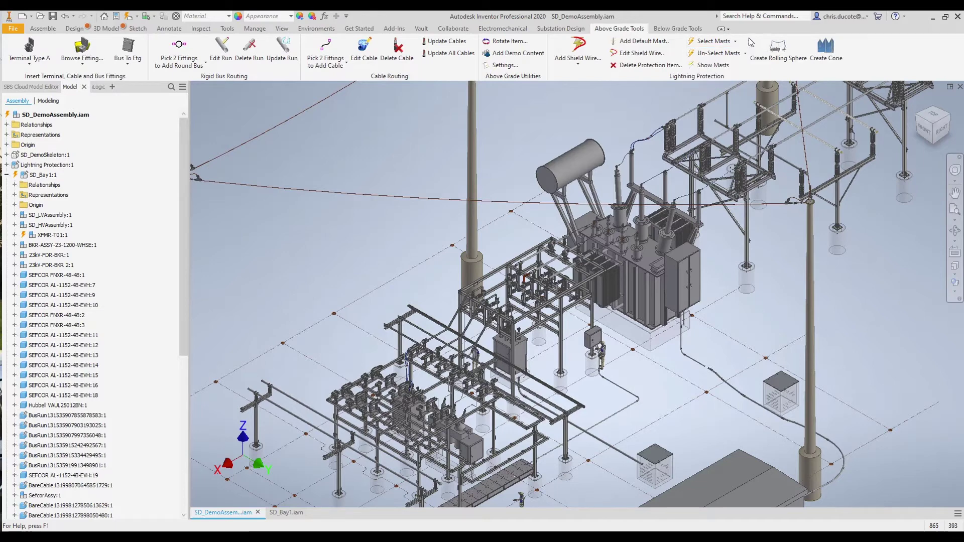
click(745, 54)
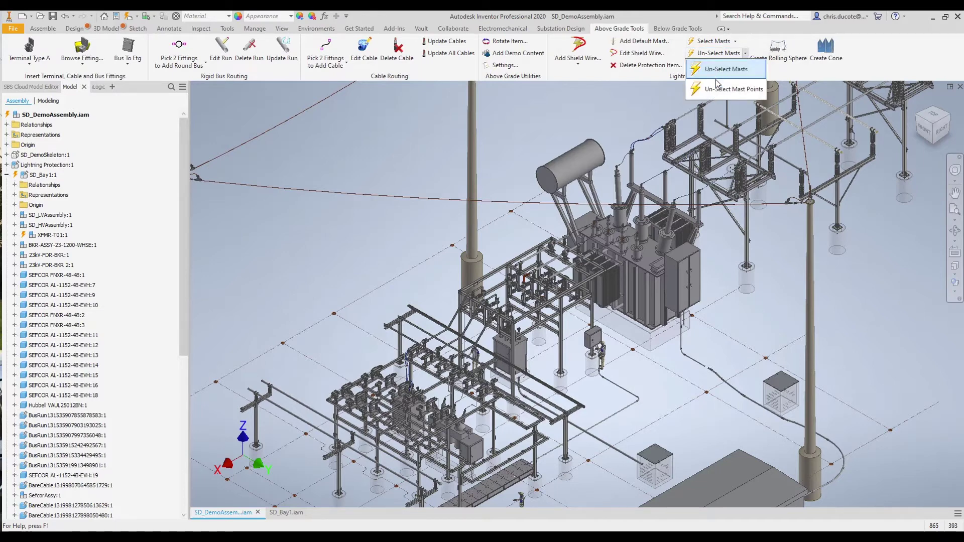
click(633, 109)
click(717, 66)
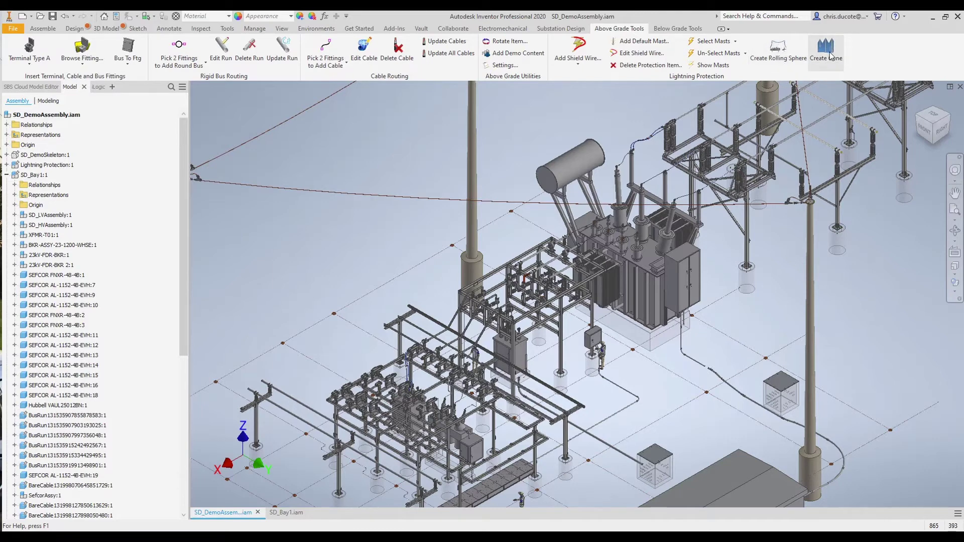
click(673, 30)
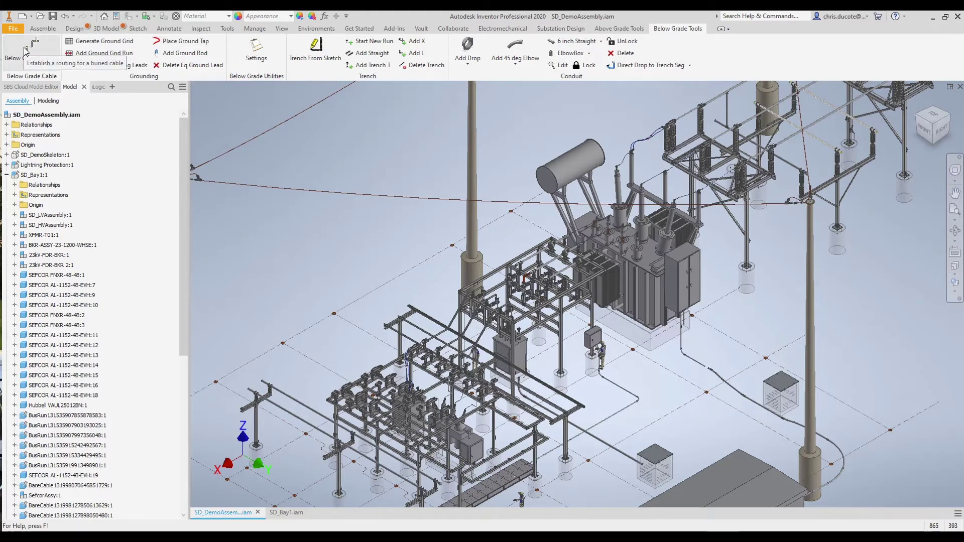
click(109, 45)
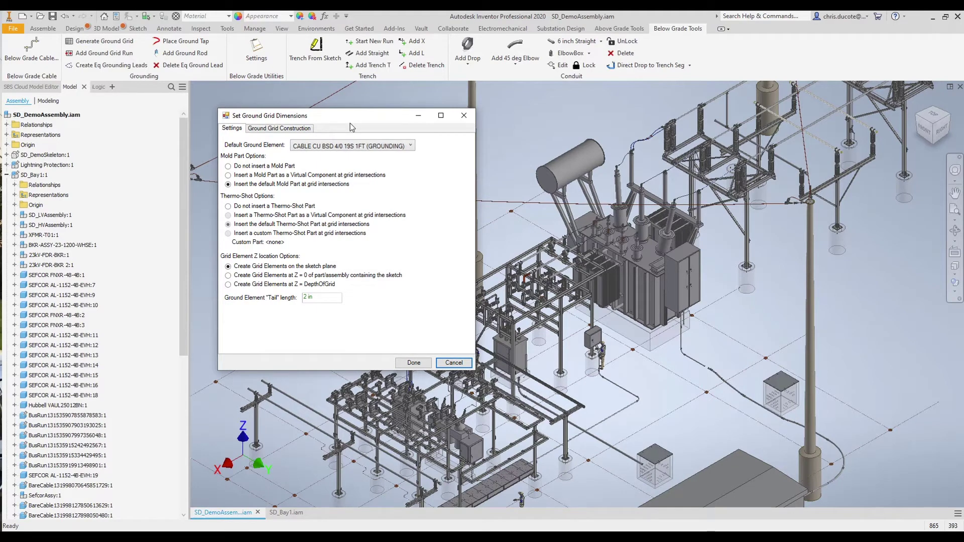
click(275, 128)
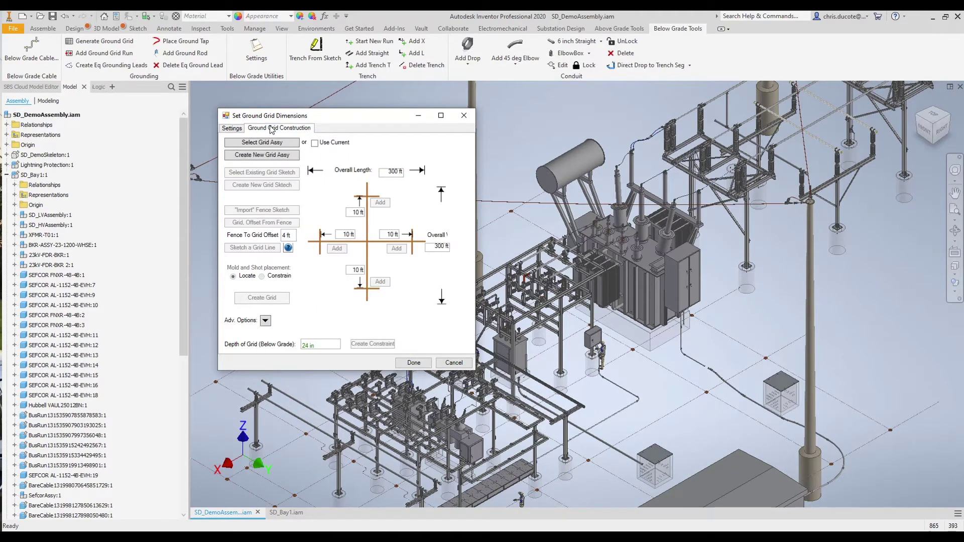
click(233, 129)
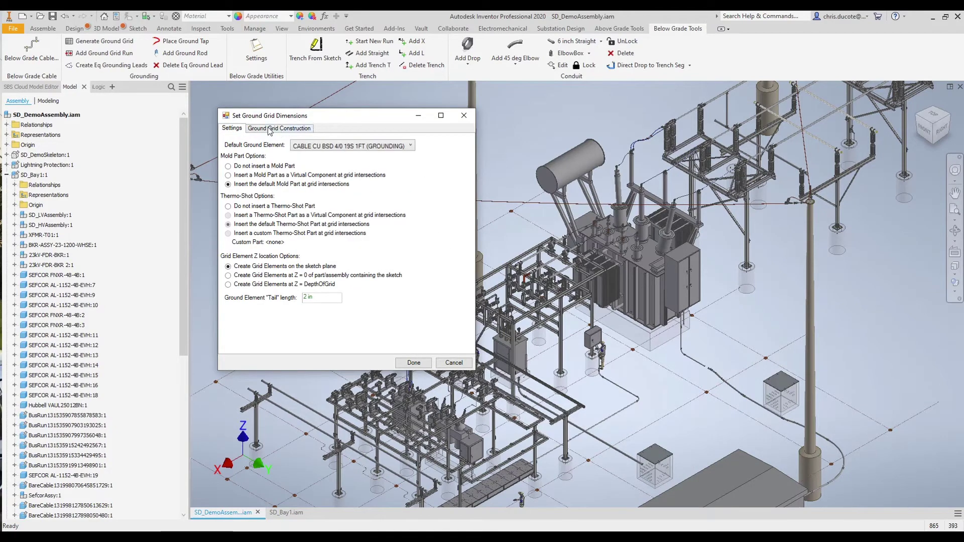
click(464, 116)
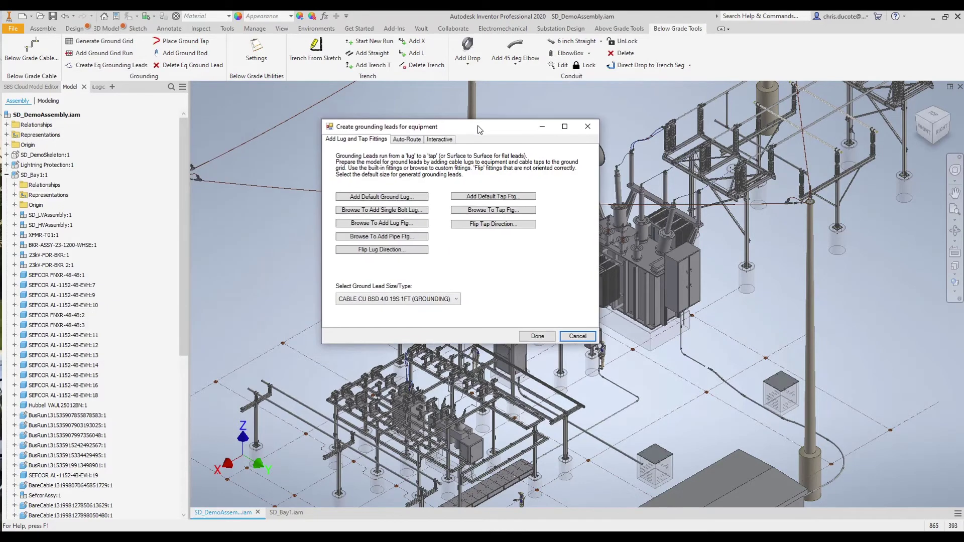
Step: Preview Create Eq Grounding Leads routing options on SD_Bay1, then cancel without creating leads
click(408, 141)
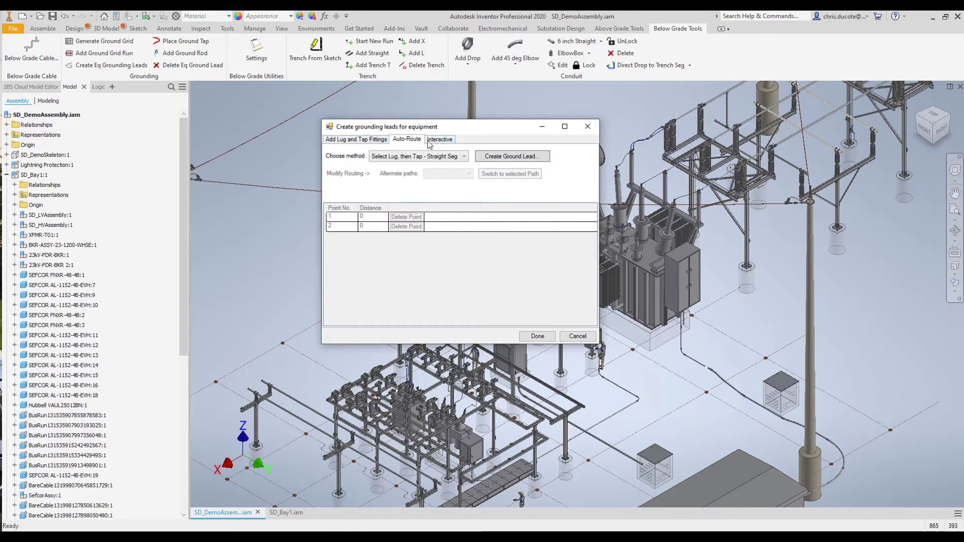
click(438, 141)
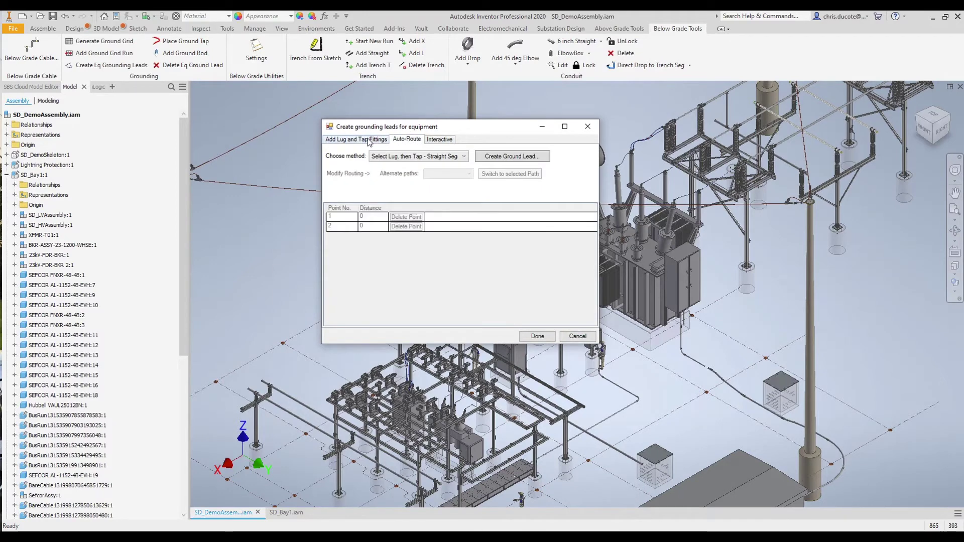
click(637, 350)
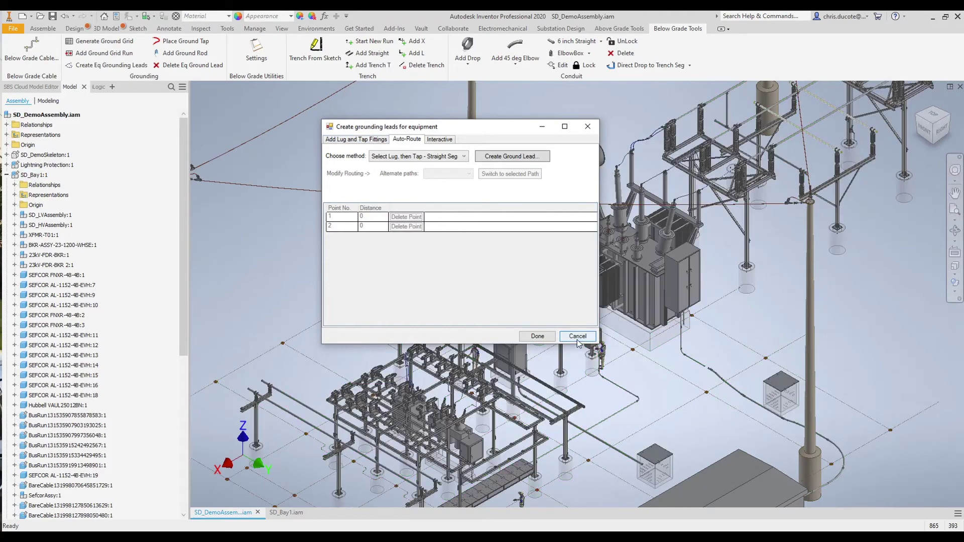
click(578, 336)
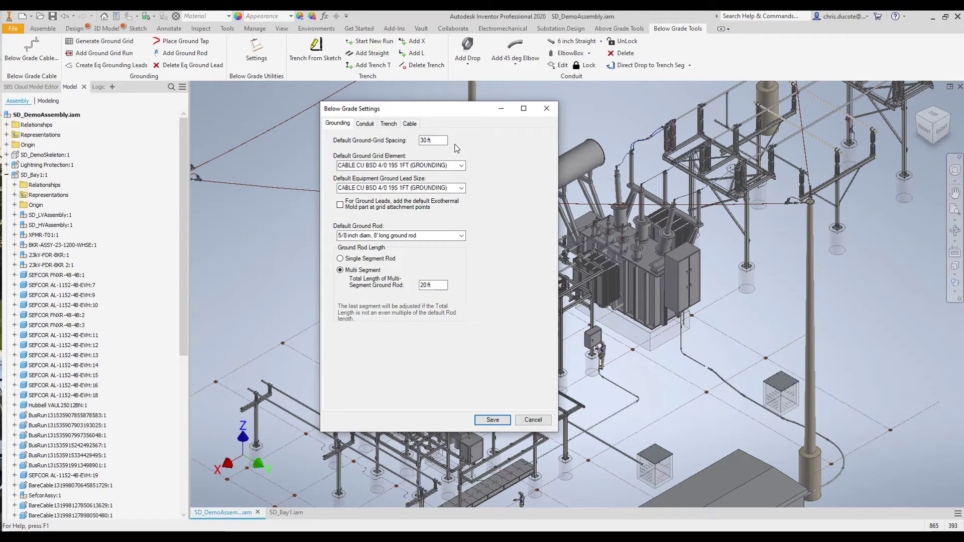
Step: Review the Grounding defaults (30 ft grid spacing, grid cable, lead size, ground rod) and the Conduit defaults
drag(421, 141, 441, 141)
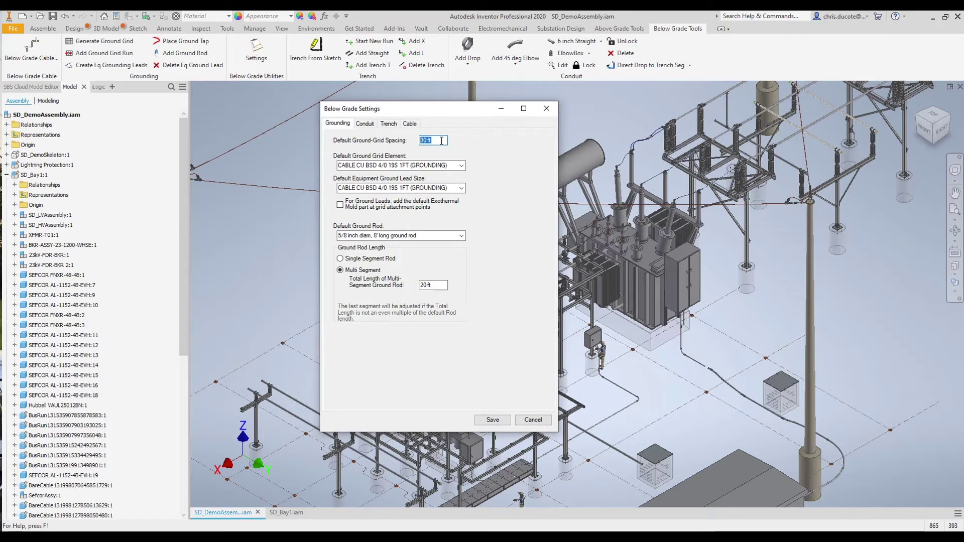
click(461, 166)
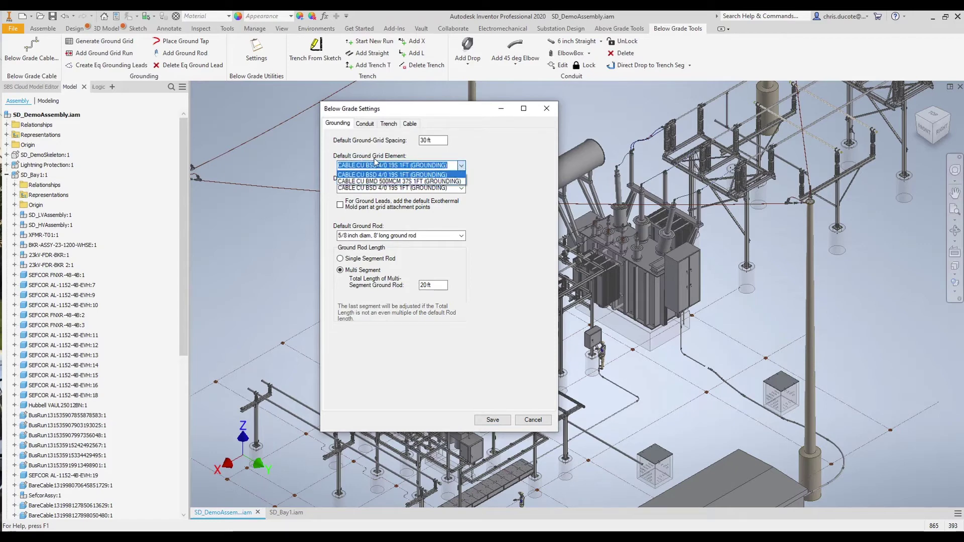
click(493, 186)
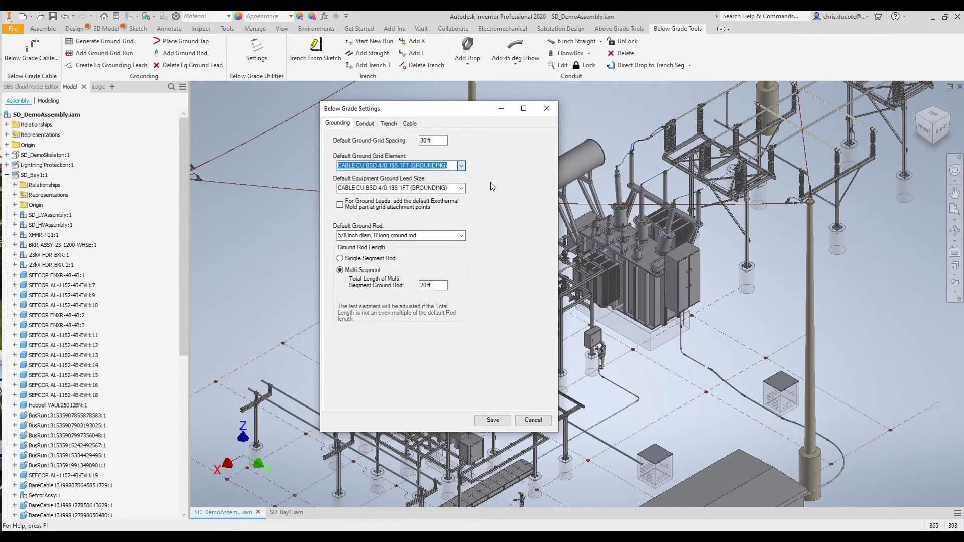
click(461, 189)
click(461, 189)
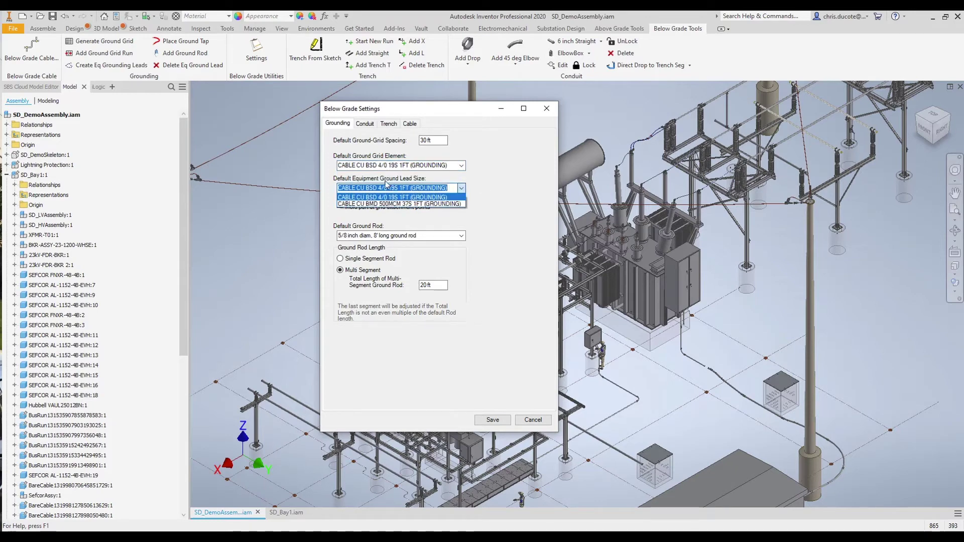
click(489, 196)
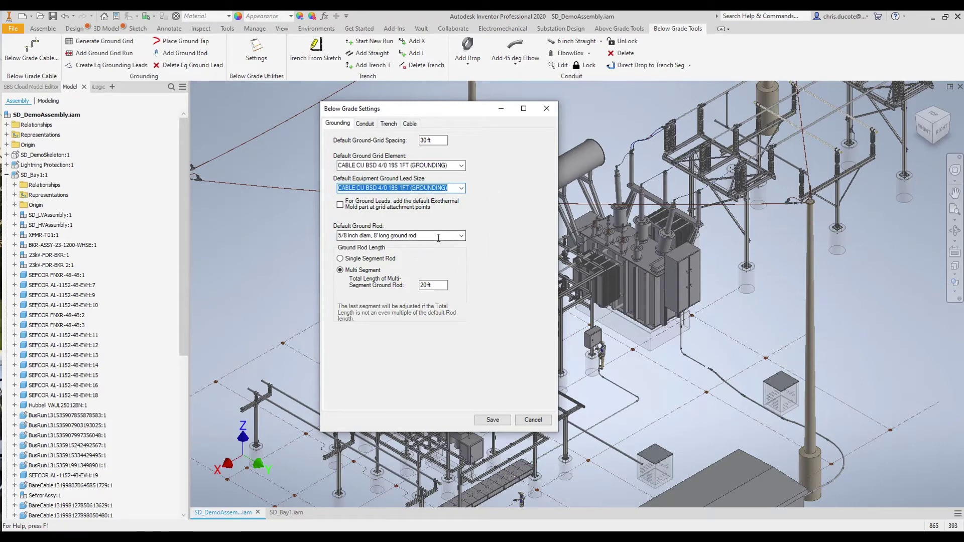
click(461, 236)
click(495, 256)
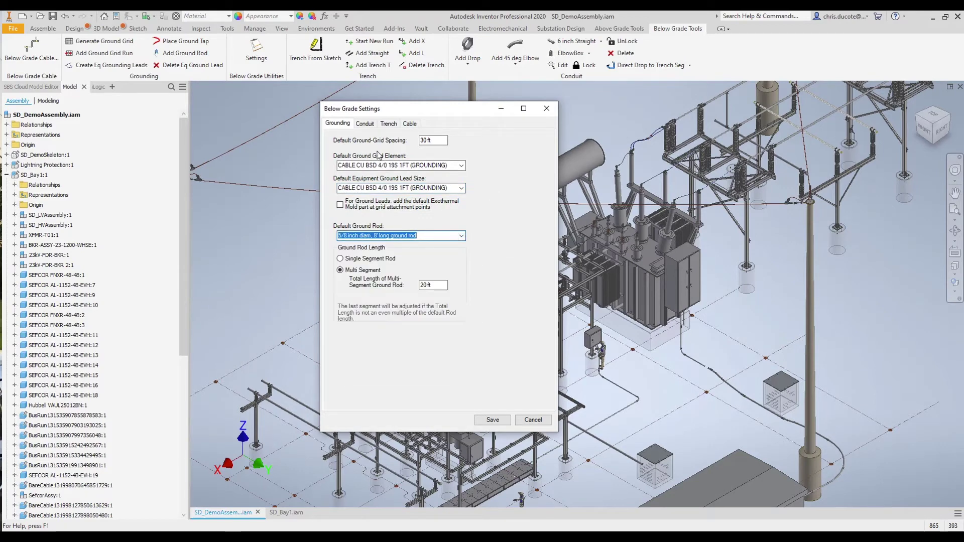
click(365, 125)
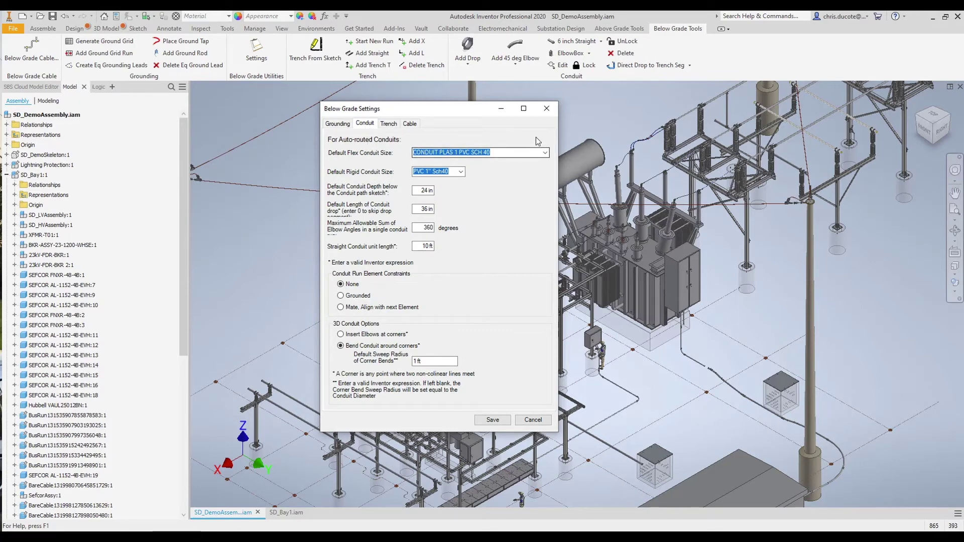
Step: Review the flex and rigid conduit sizes, Trench and Cable defaults, then cancel Below Grade Settings
click(545, 153)
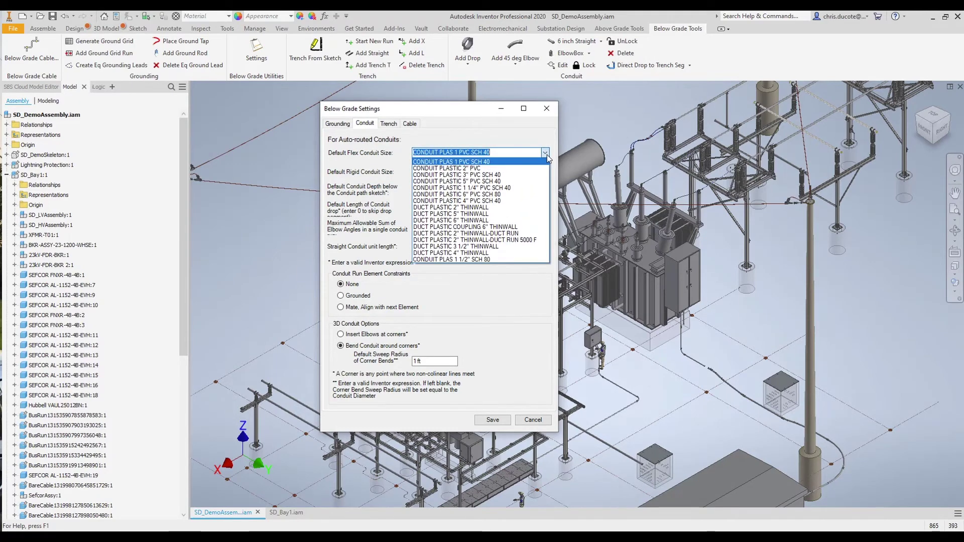
click(516, 142)
click(465, 172)
click(467, 173)
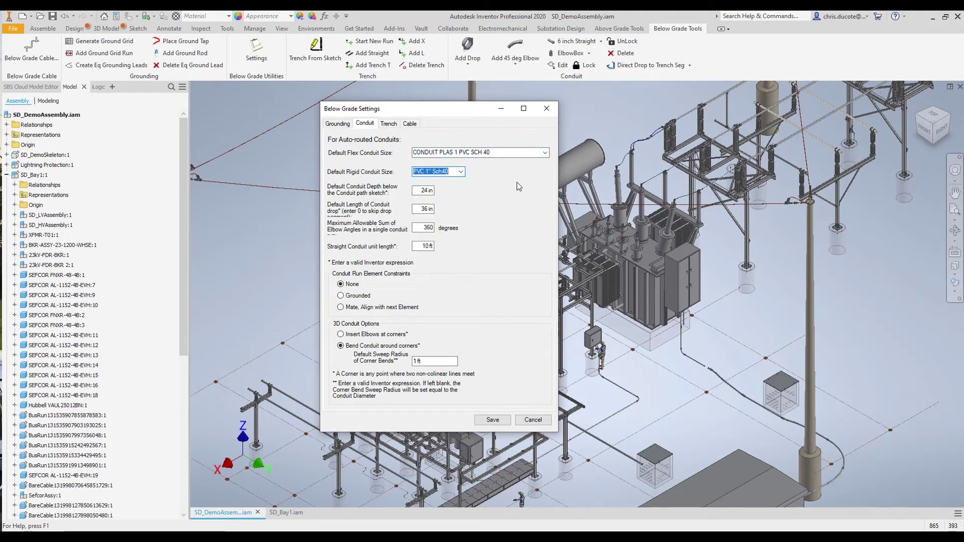
click(388, 125)
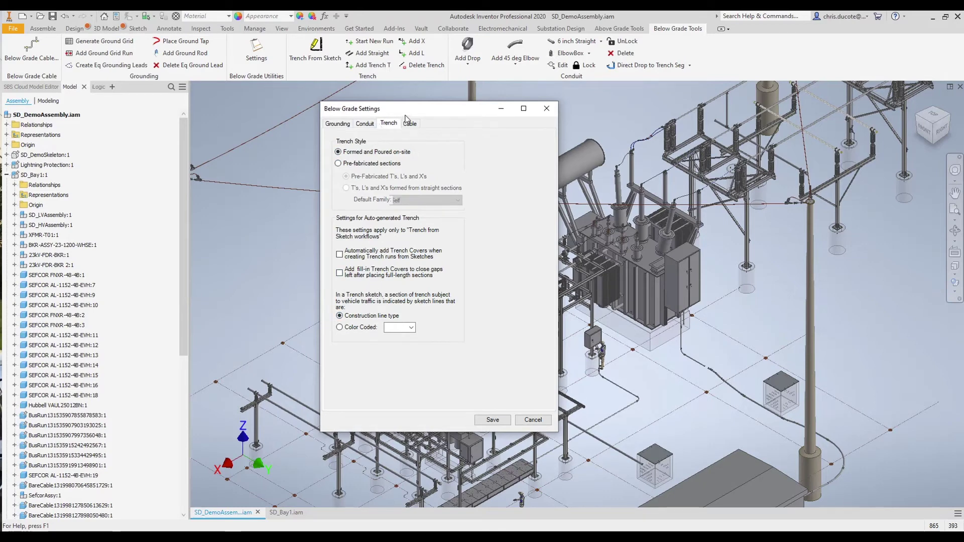
click(411, 126)
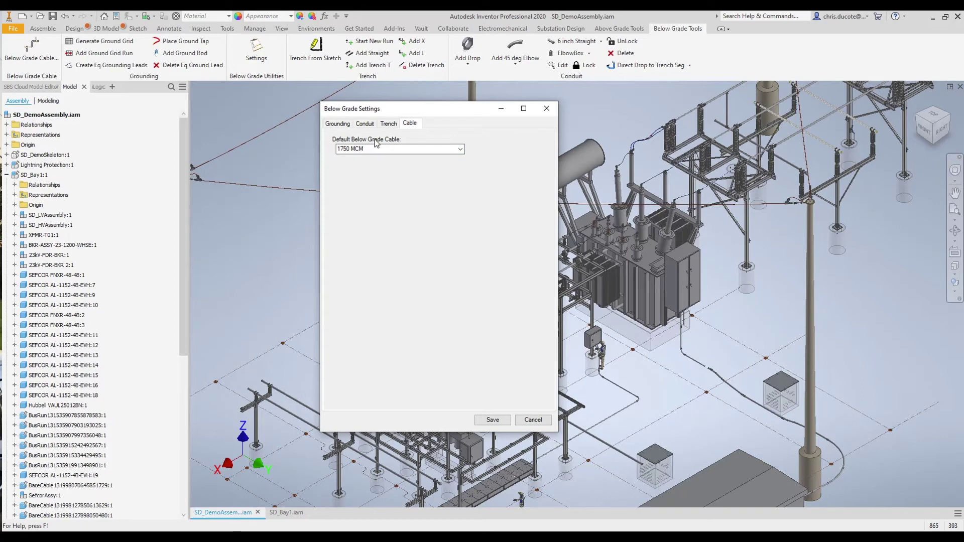
click(532, 420)
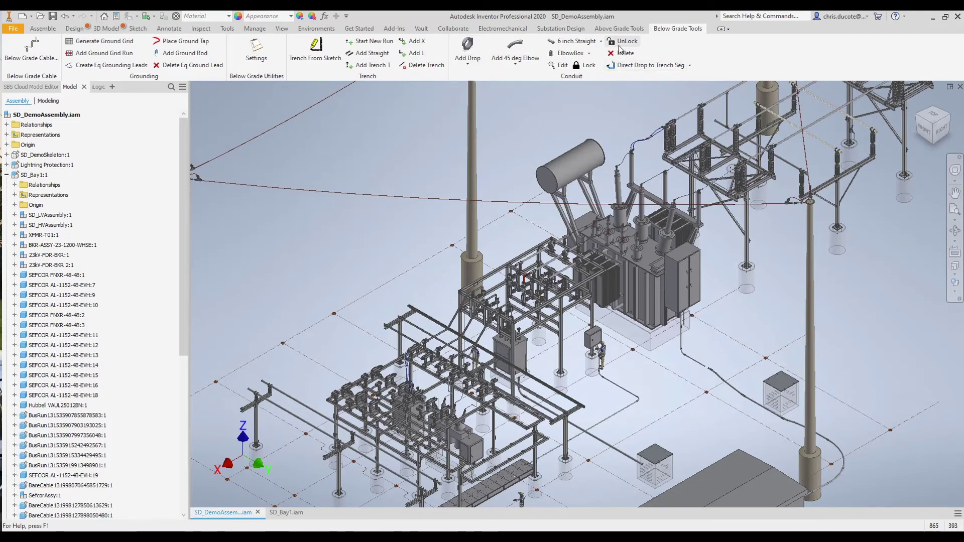
click(467, 67)
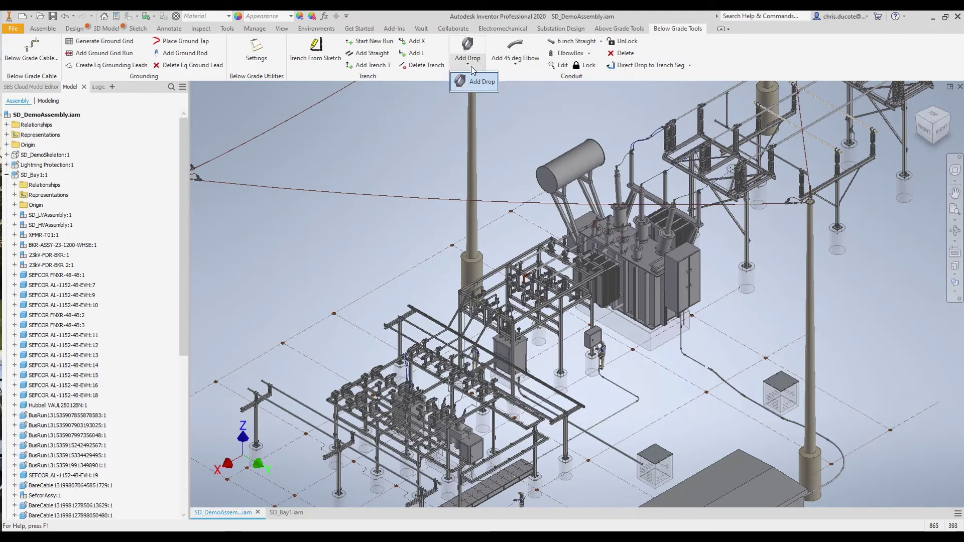
click(512, 65)
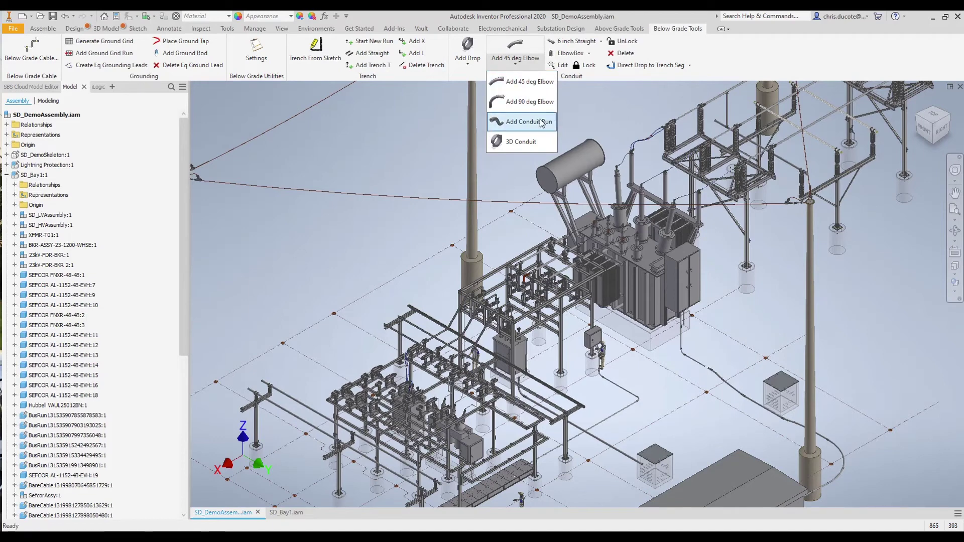
click(594, 114)
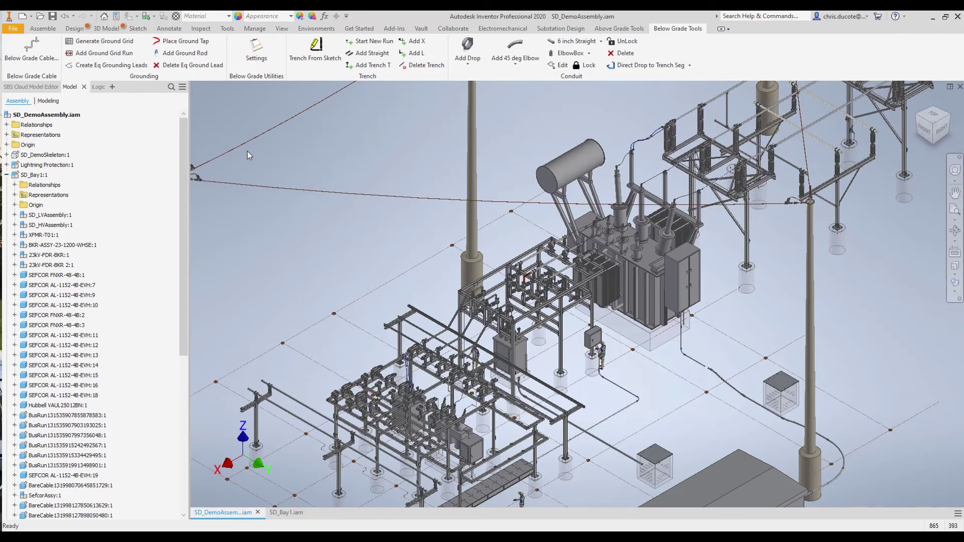
Step: Show the SBS Cloud Model Editor panel, confirm it under View > User Interface, and log in
click(30, 87)
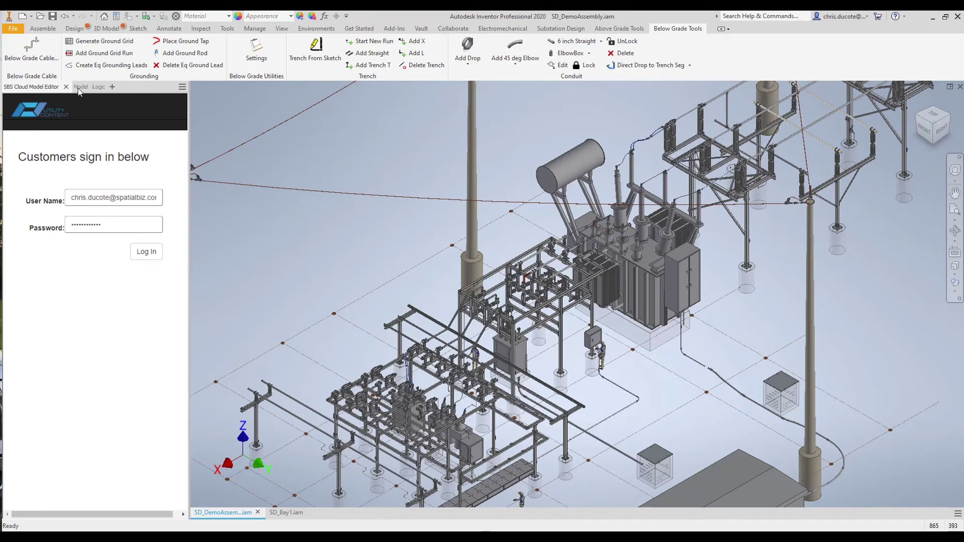
click(84, 88)
click(40, 87)
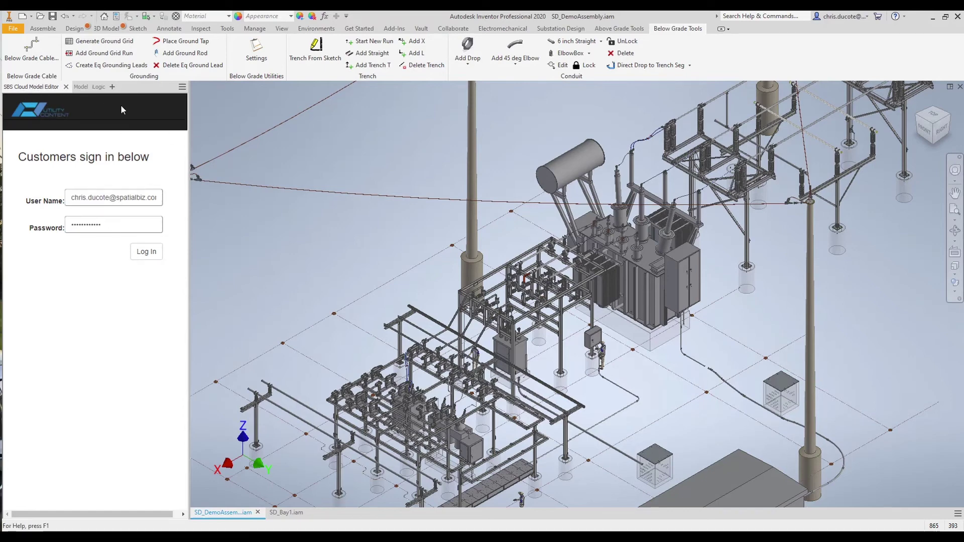
click(281, 29)
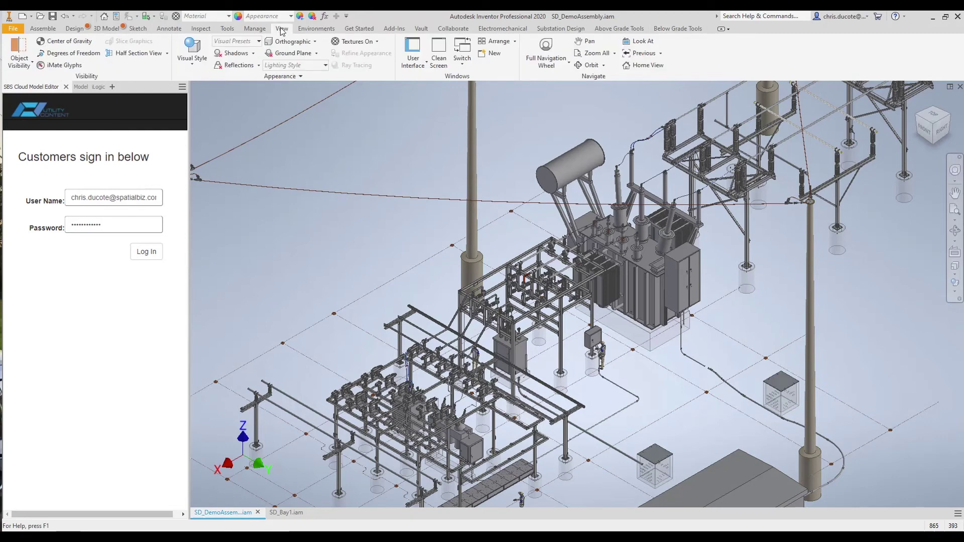
click(421, 68)
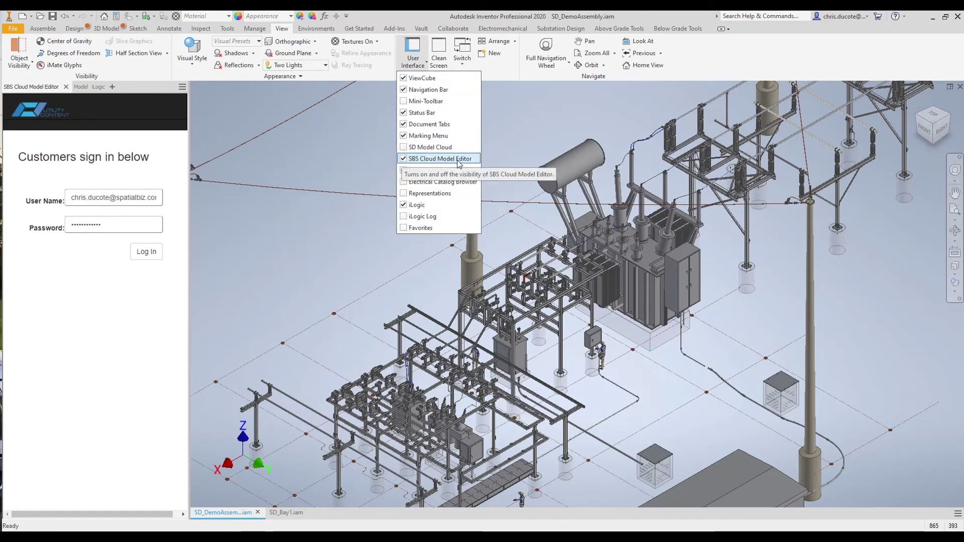
click(123, 307)
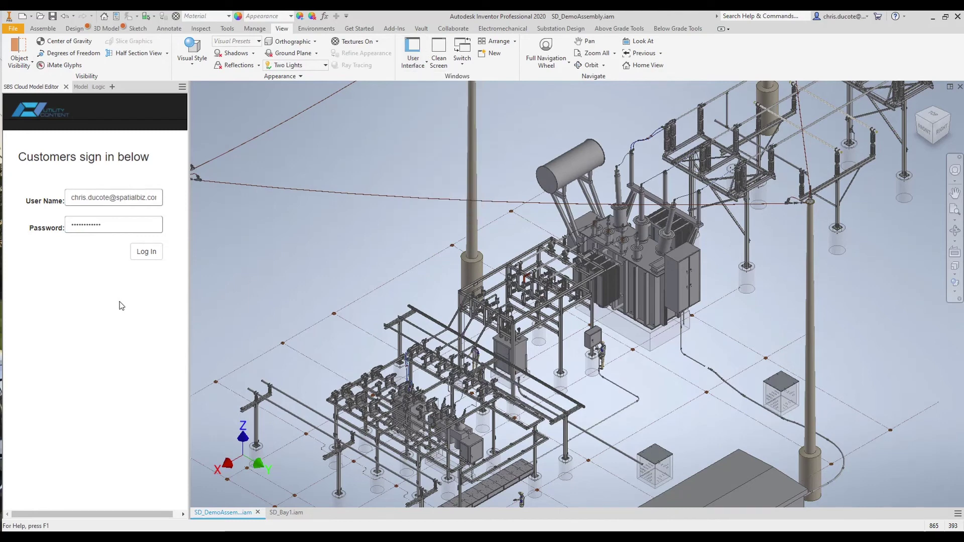
click(145, 253)
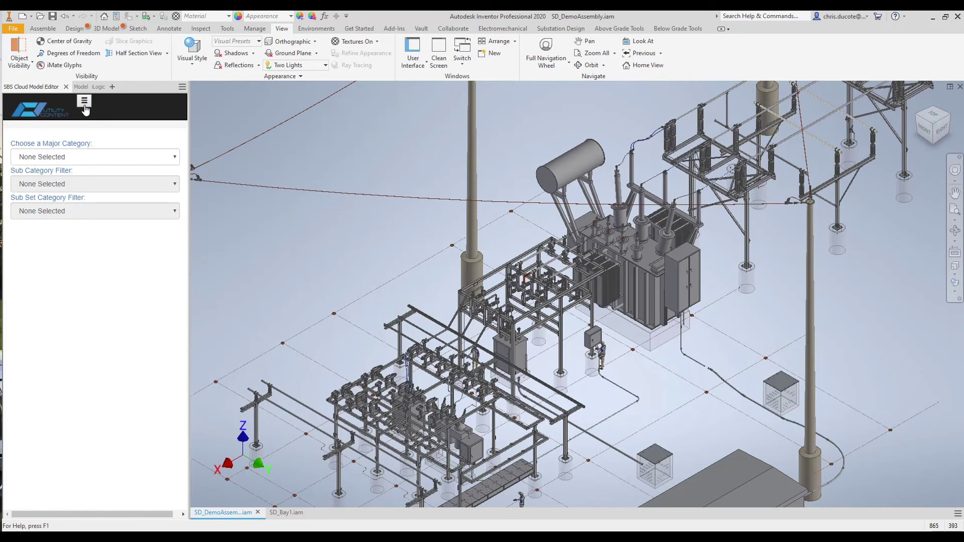
Step: Filter the cloud editor to Equipment, Transformer, 69kV and scroll the downloadable transformer models
click(84, 158)
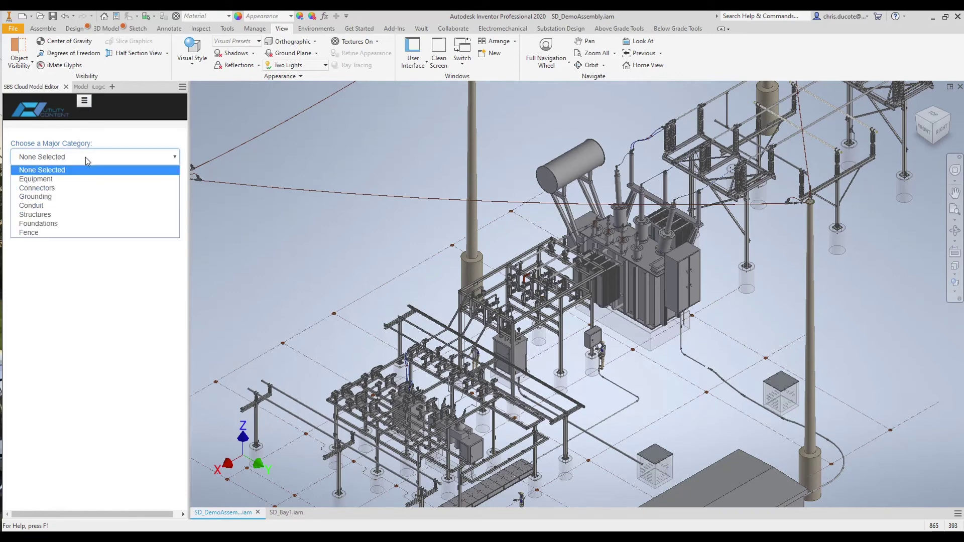
click(54, 180)
click(59, 182)
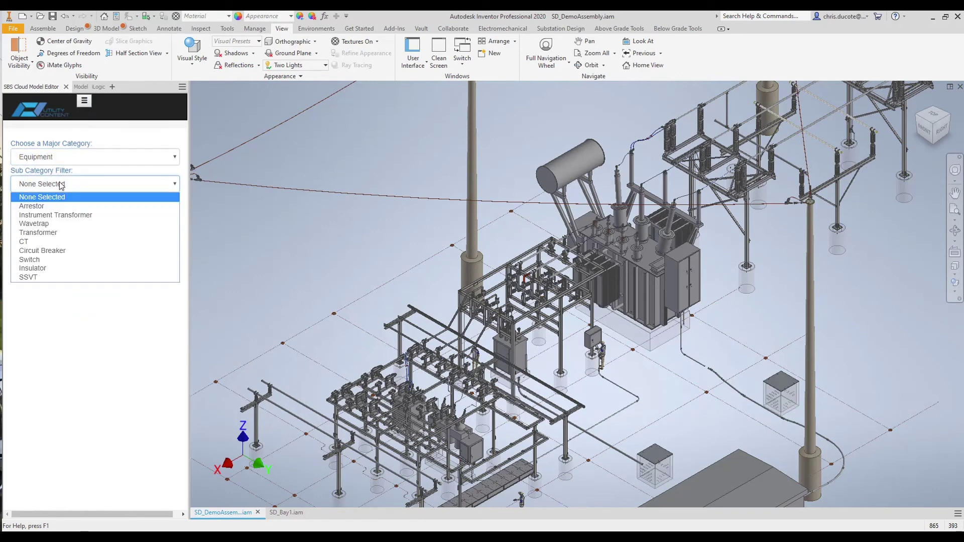
click(43, 233)
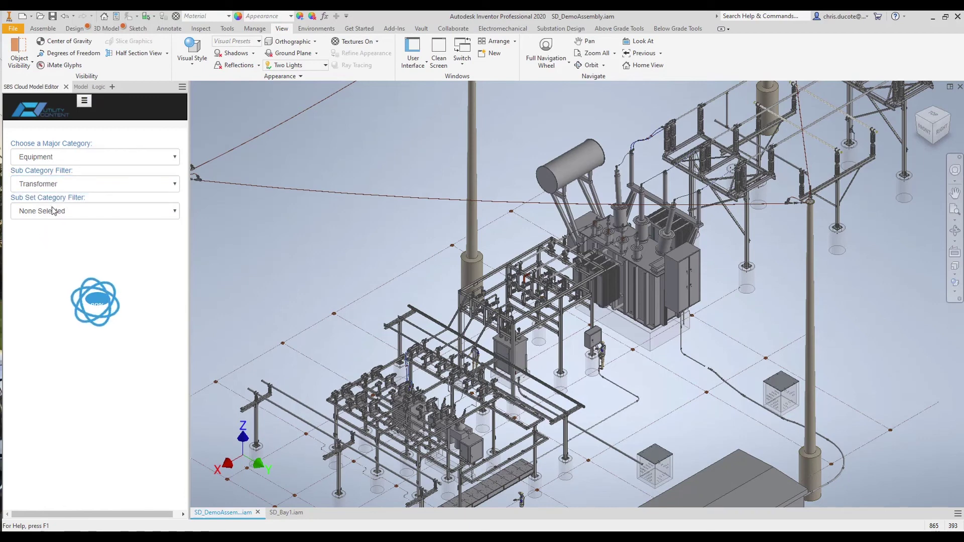
click(115, 212)
click(31, 233)
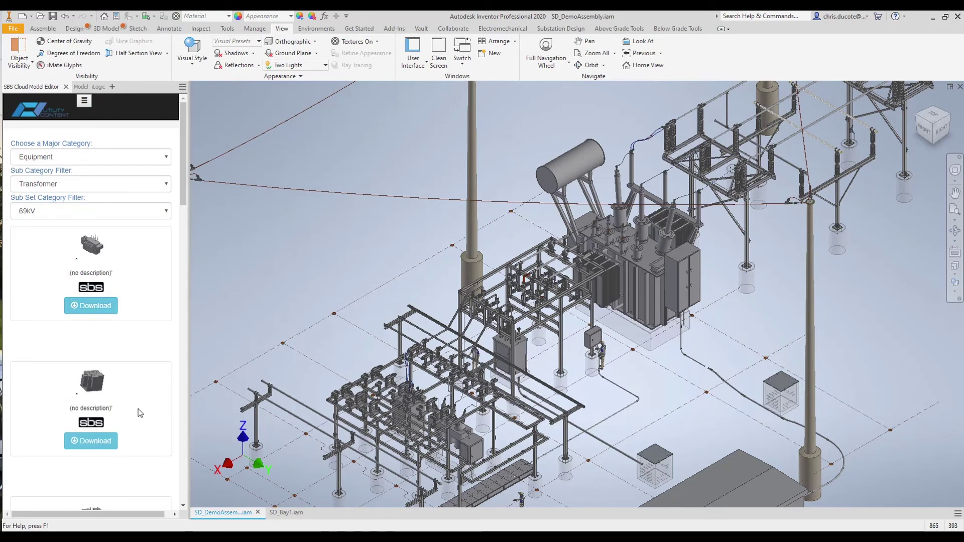
mouse_move(182, 184)
mouse_down()
mouse_move(180, 230)
mouse_move(186, 167)
mouse_up()
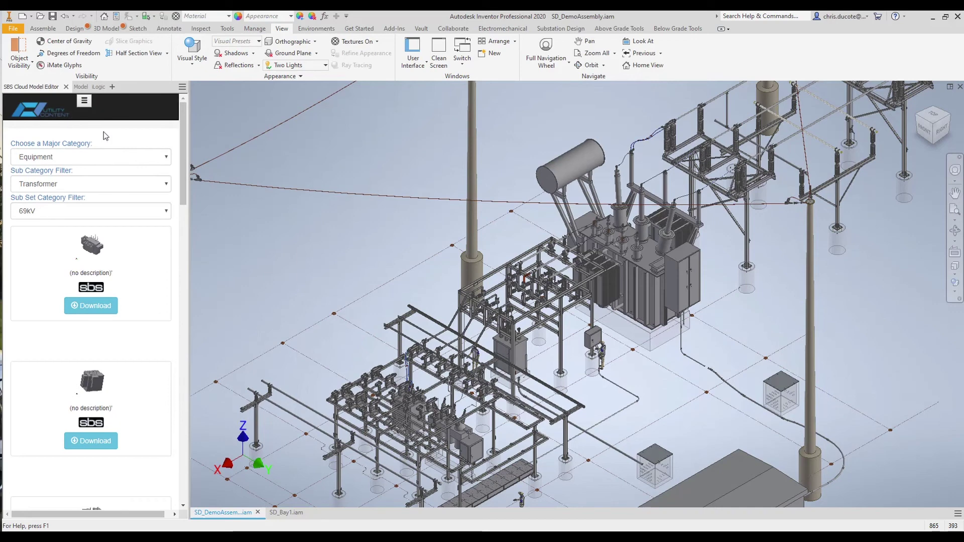
click(84, 103)
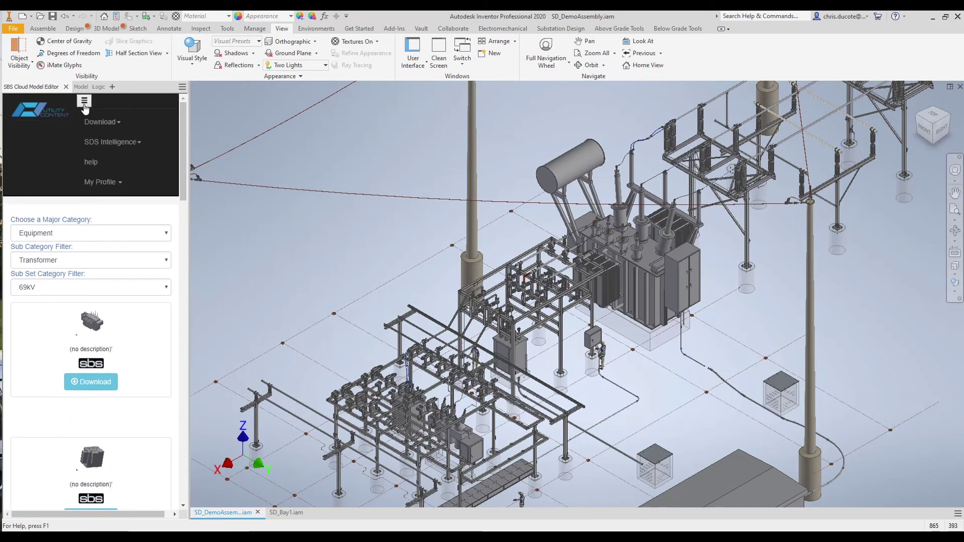
Step: Open Download > Configure Models, scroll the configurators, then expand SDS Intelligence in the menu
click(92, 122)
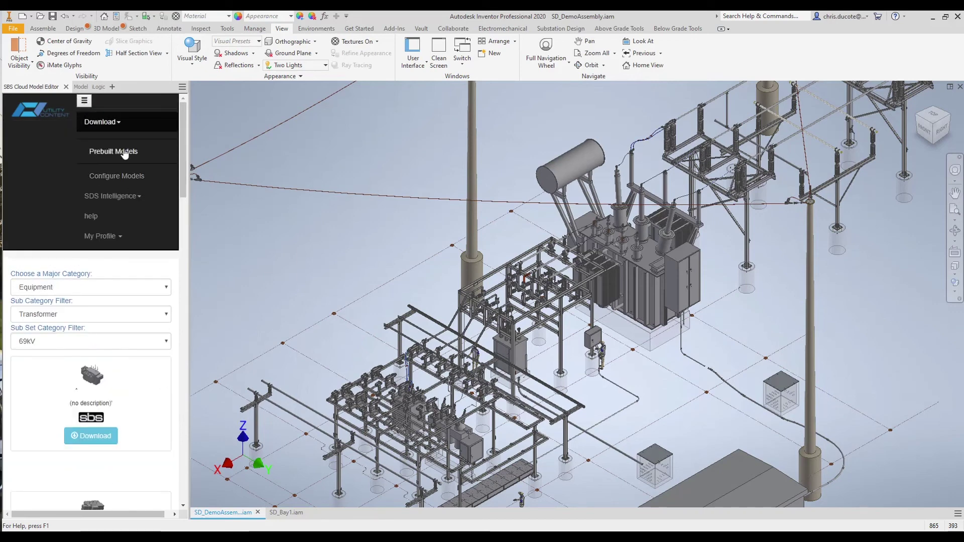
click(115, 176)
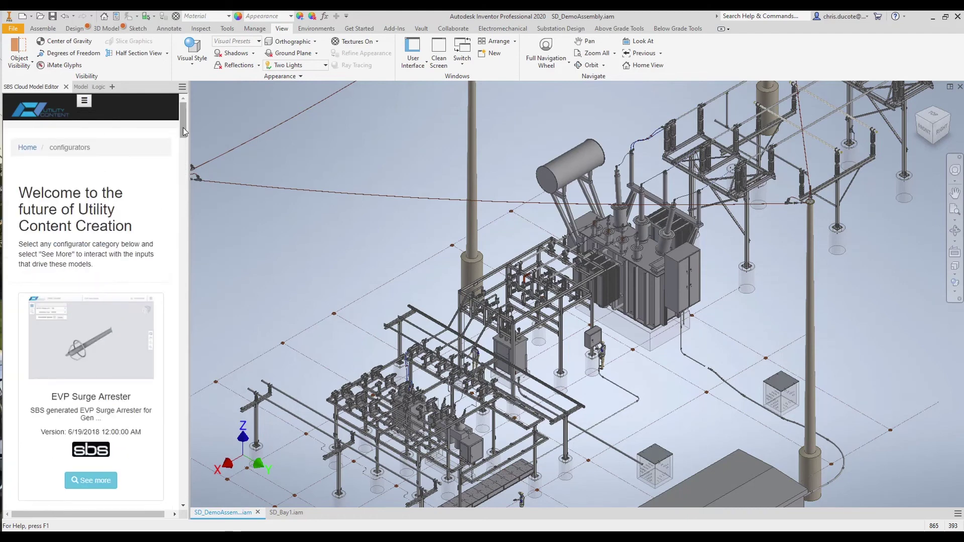
mouse_move(184, 129)
mouse_down()
mouse_move(190, 190)
mouse_move(194, 134)
mouse_move(183, 121)
mouse_up()
click(84, 101)
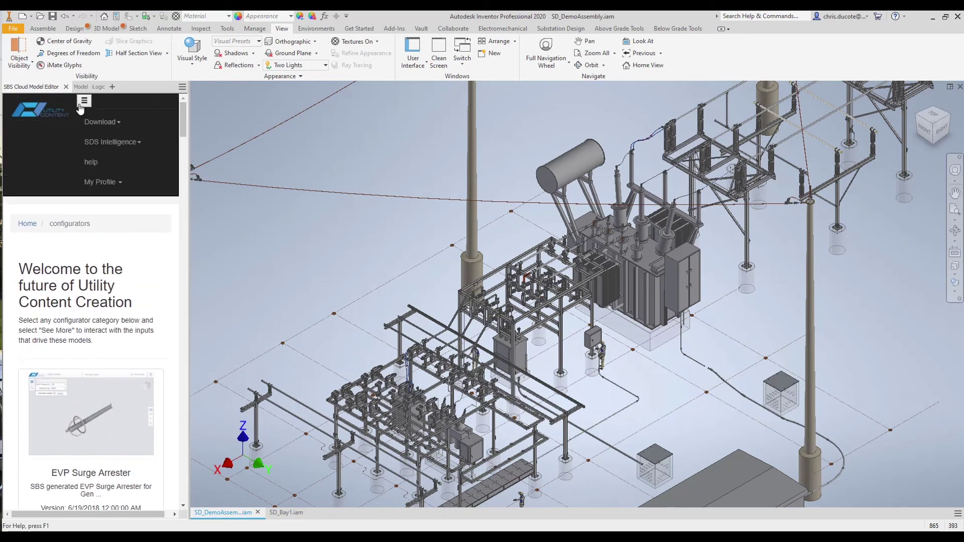
click(107, 142)
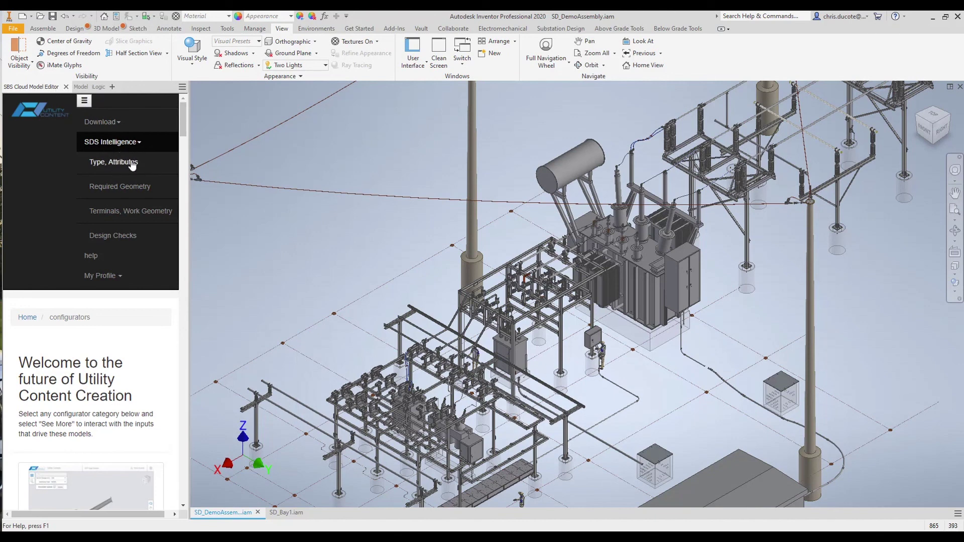
Step: Open the SDS Intelligence Type, Attributes form and then the Required Geometry form
click(114, 168)
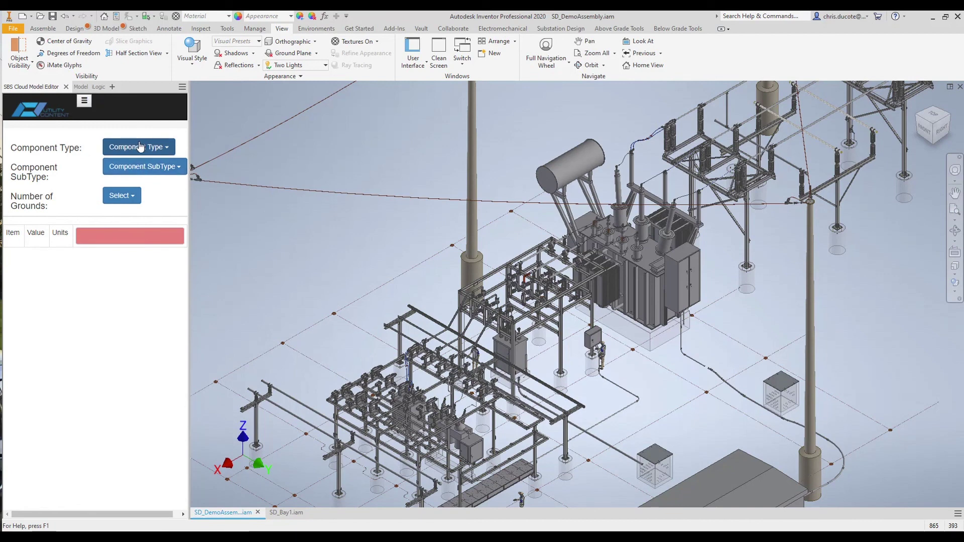
click(84, 101)
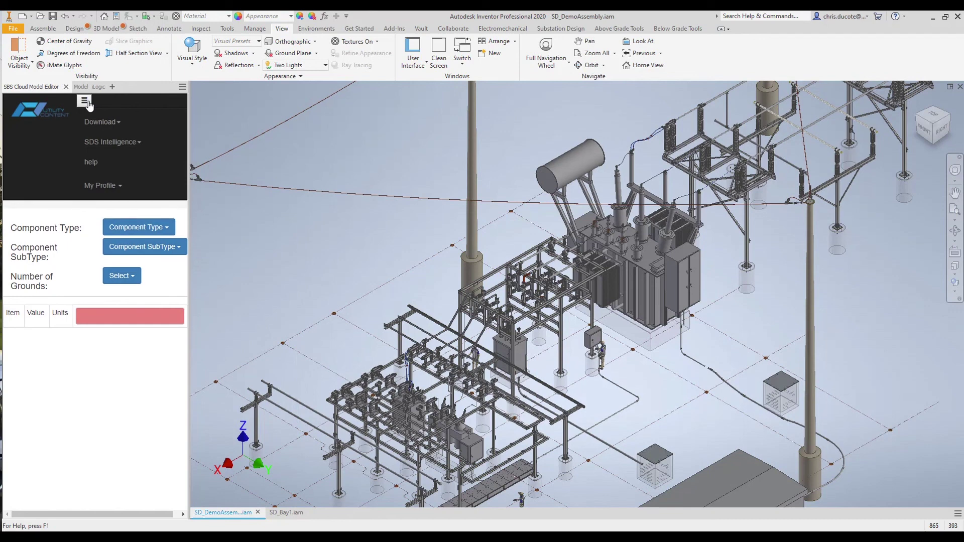
click(103, 141)
click(117, 189)
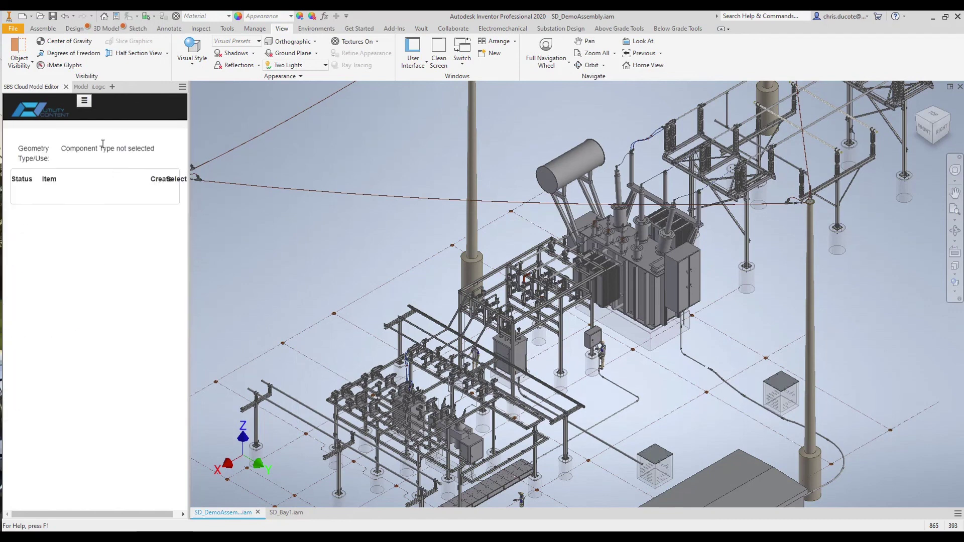
Step: Return the side panel to the SD_DemoAssembly.iam model tree
click(83, 103)
click(110, 142)
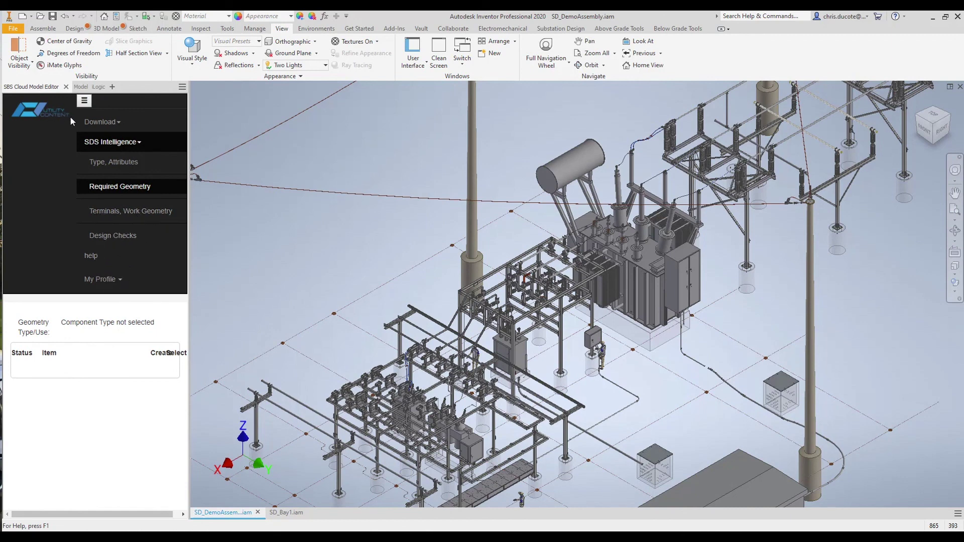
click(80, 86)
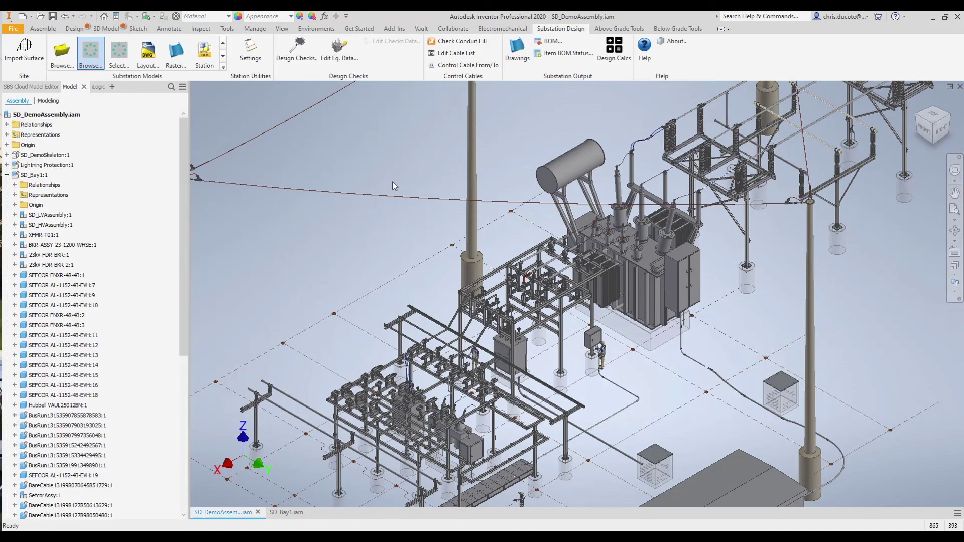